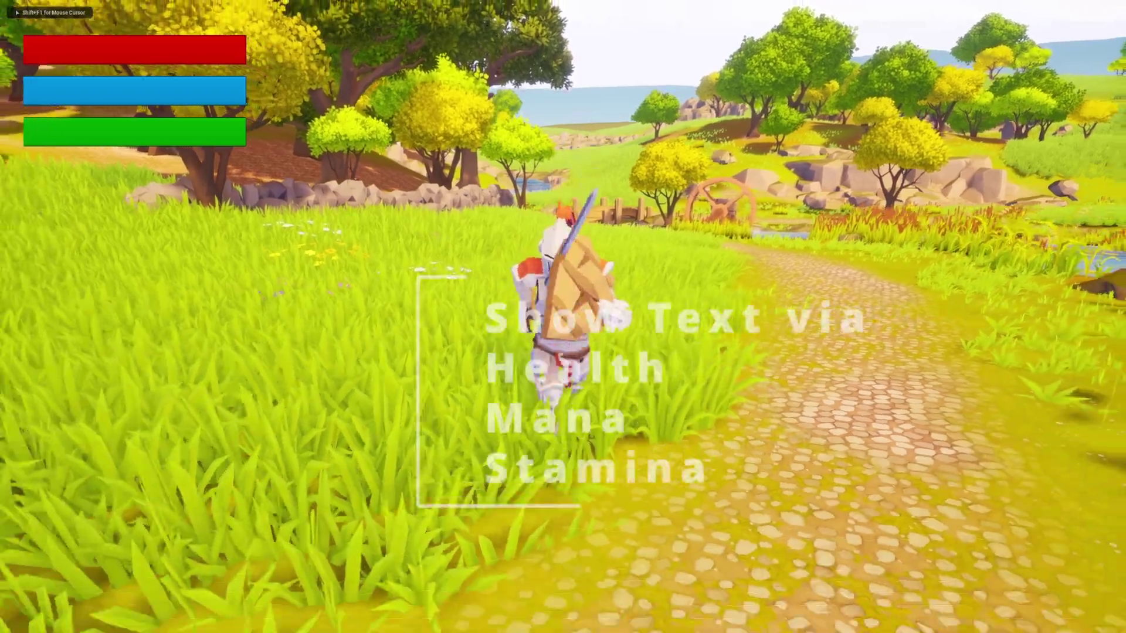
pyautogui.press('d')
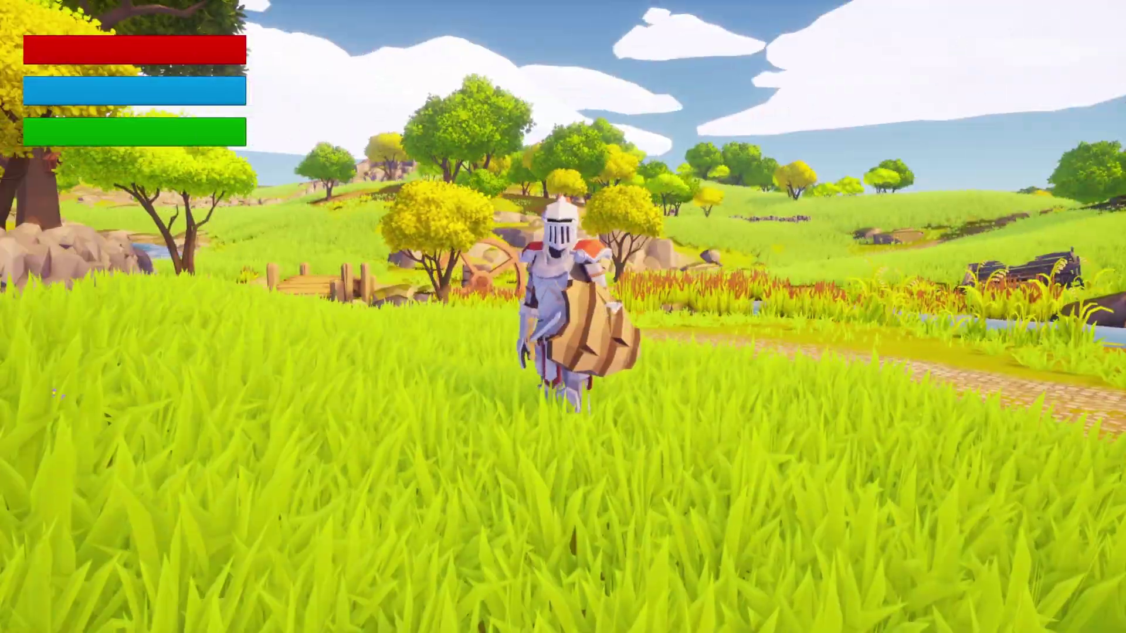
pyautogui.press('s')
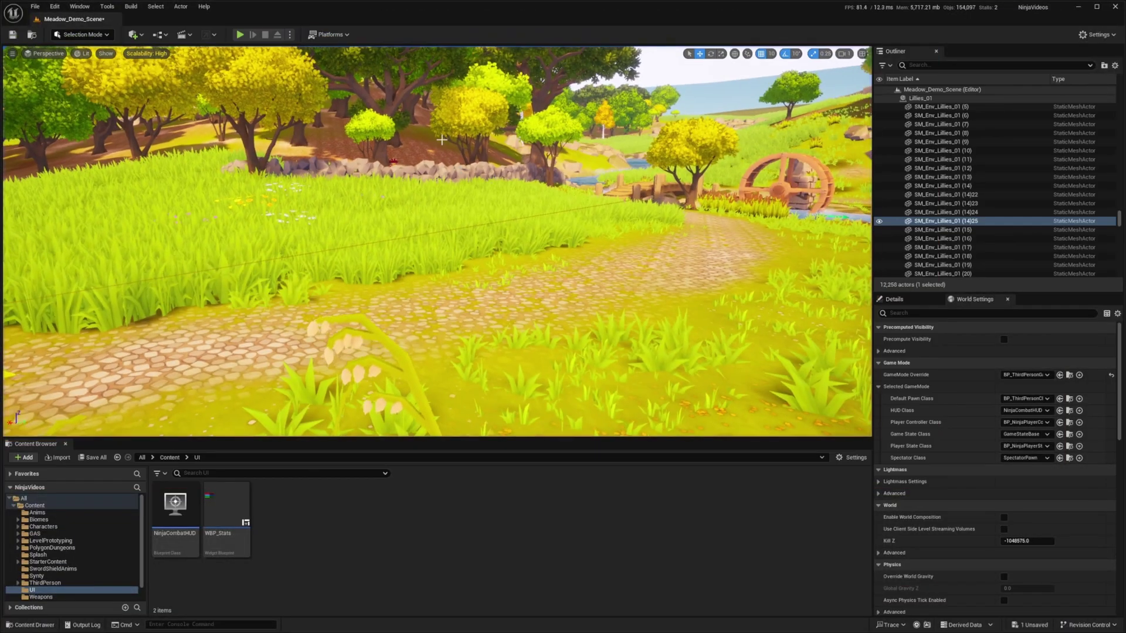
# Step: Open the WBP_Stats widget blueprint from the project's UI content folder
pyautogui.click(170, 457)
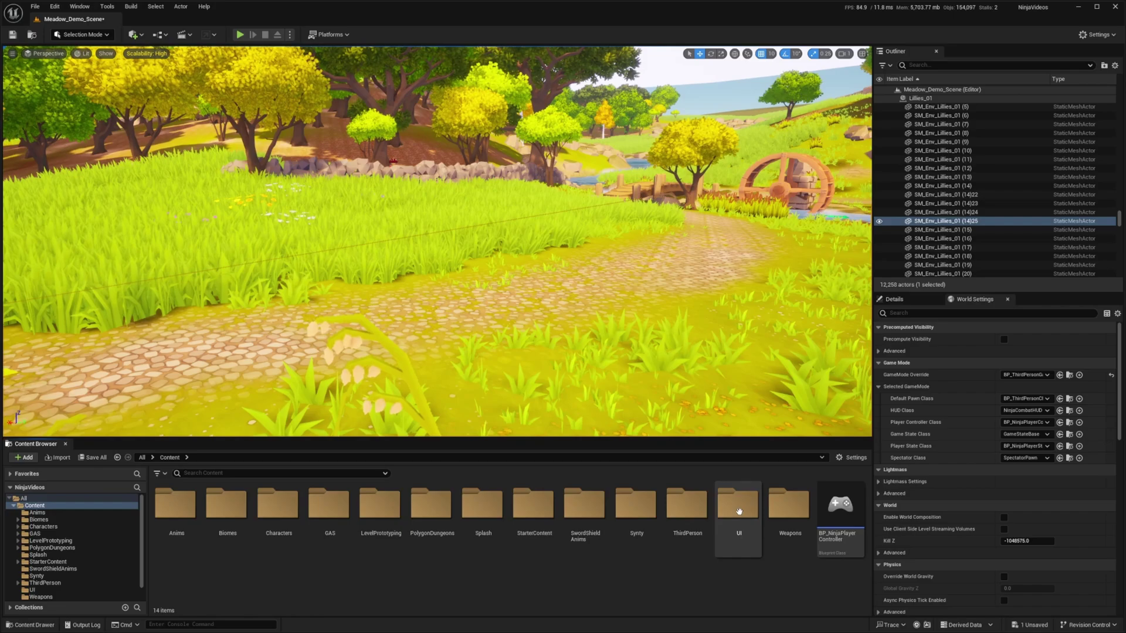
pyautogui.doubleClick(714, 519)
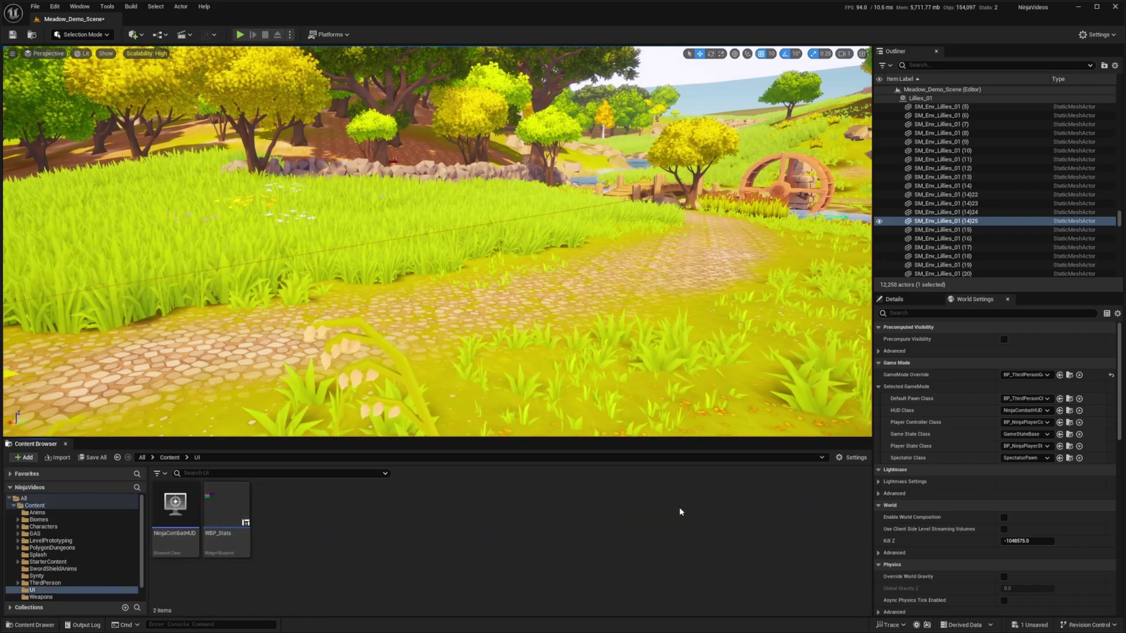
pyautogui.doubleClick(223, 527)
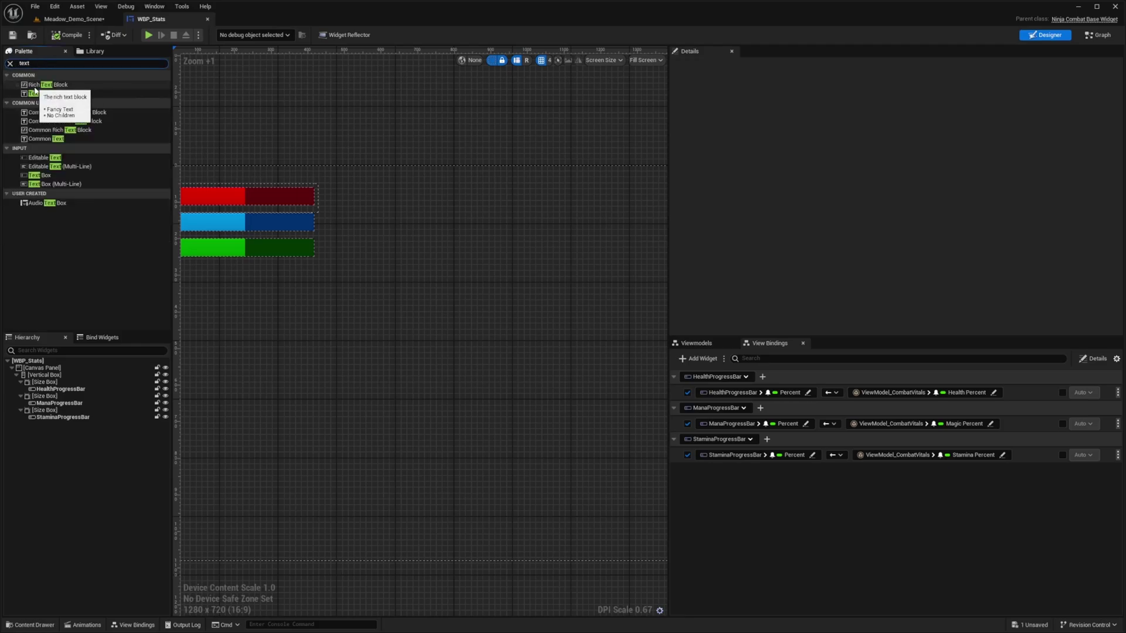
# Step: Add a text block over the red health bar at about X 52, Y 68, name it HPText and compile the widget
pyautogui.moveTo(34, 93); pyautogui.dragTo(42, 369)
pyautogui.scroll(3, 226, 194)
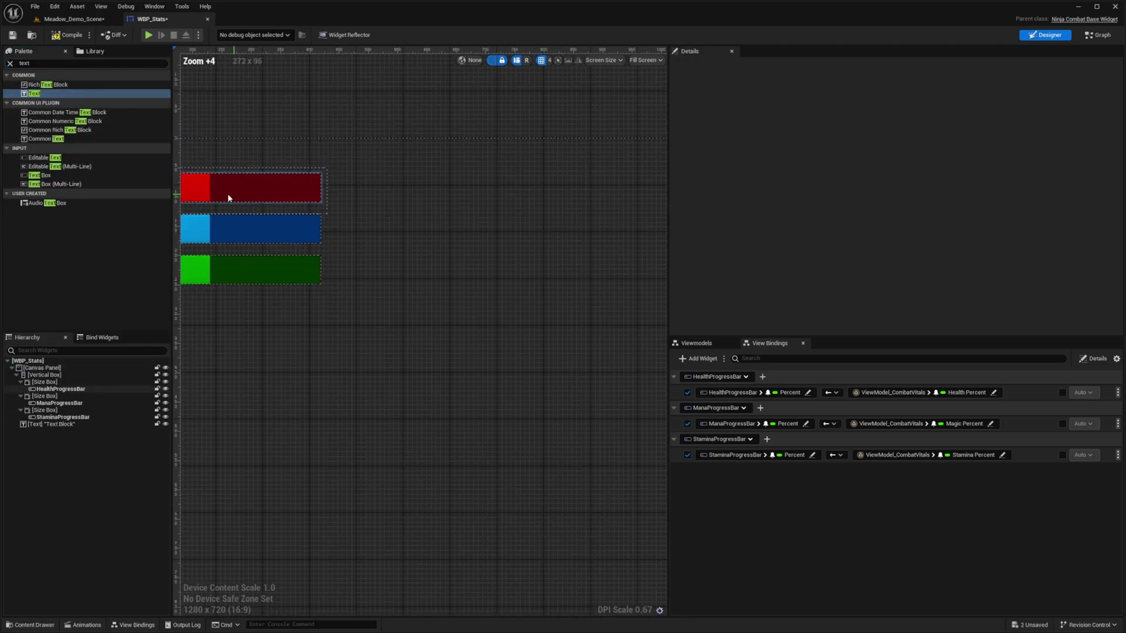
pyautogui.moveTo(227, 139)
pyautogui.mouseDown()
pyautogui.moveTo(290, 178)
pyautogui.moveTo(255, 178)
pyautogui.mouseUp()
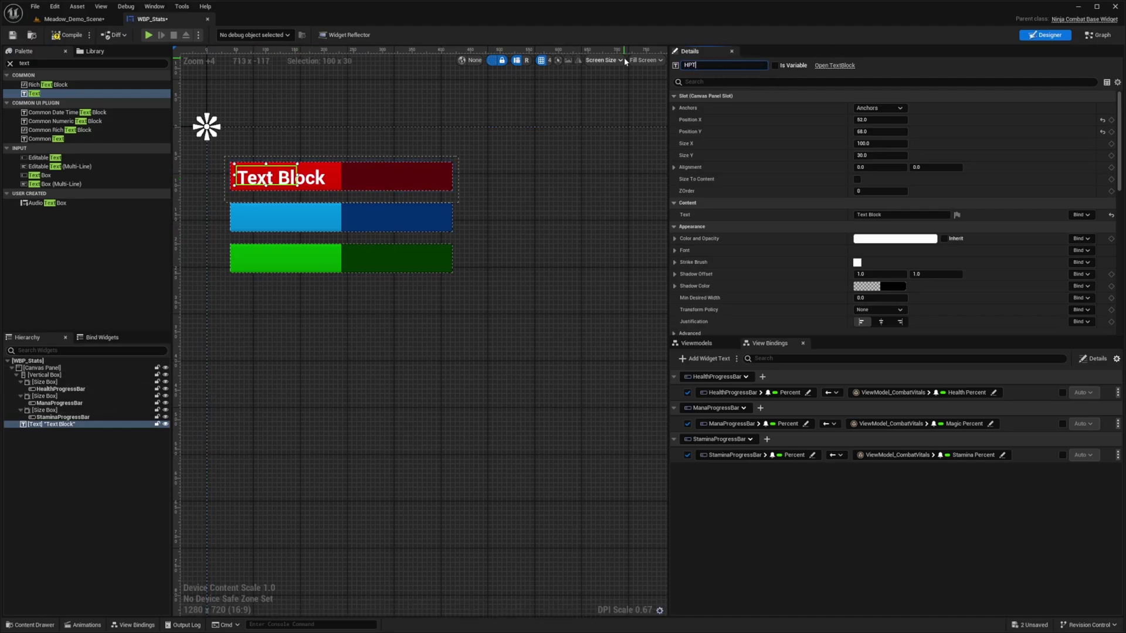
pyautogui.click(65, 35)
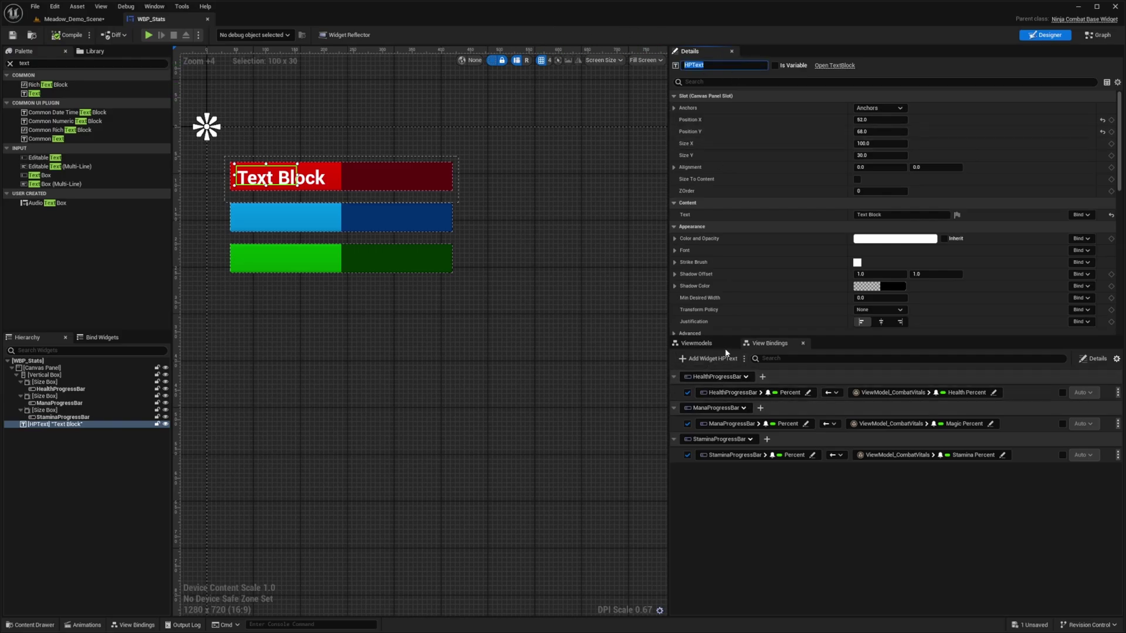
# Step: Add a view binding for HPText that targets its Text property
pyautogui.click(154, 6)
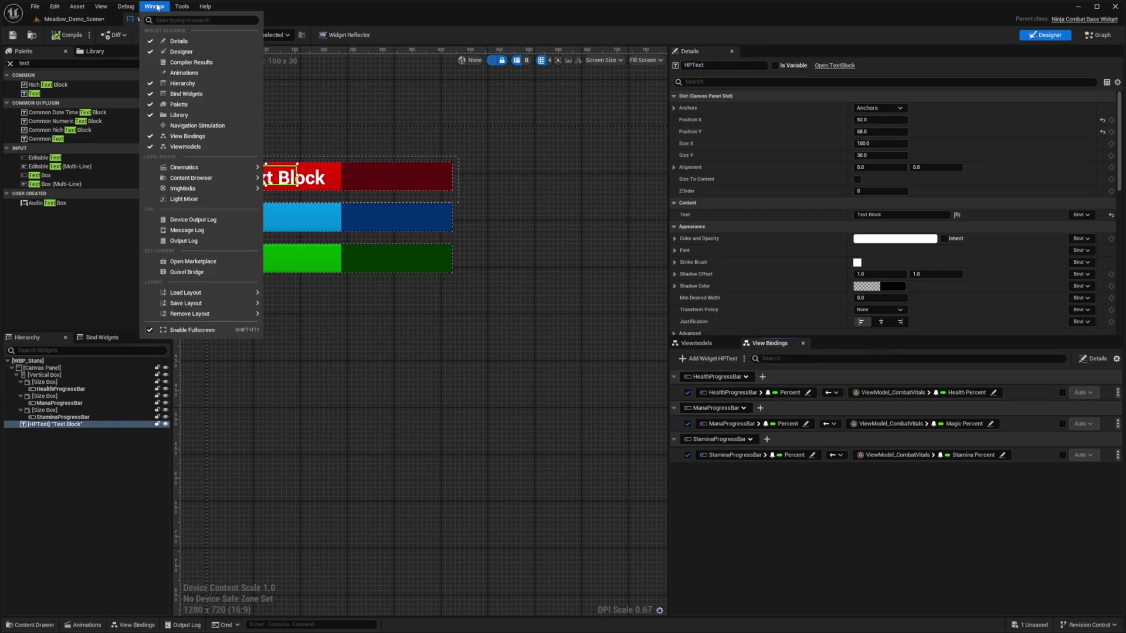
pyautogui.click(198, 139)
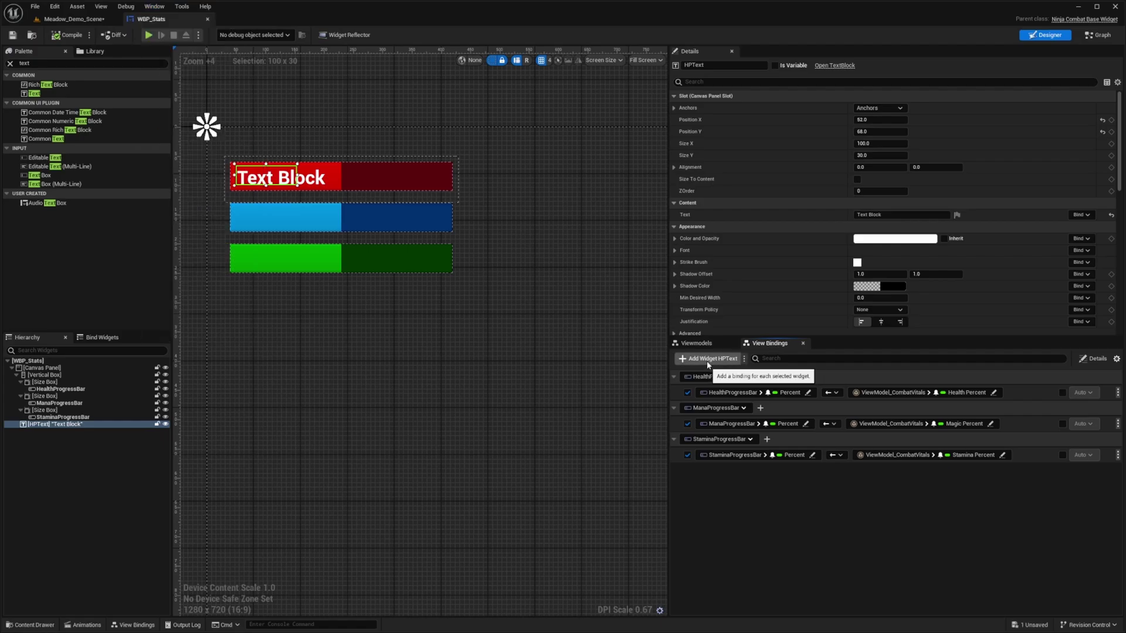
pyautogui.click(706, 359)
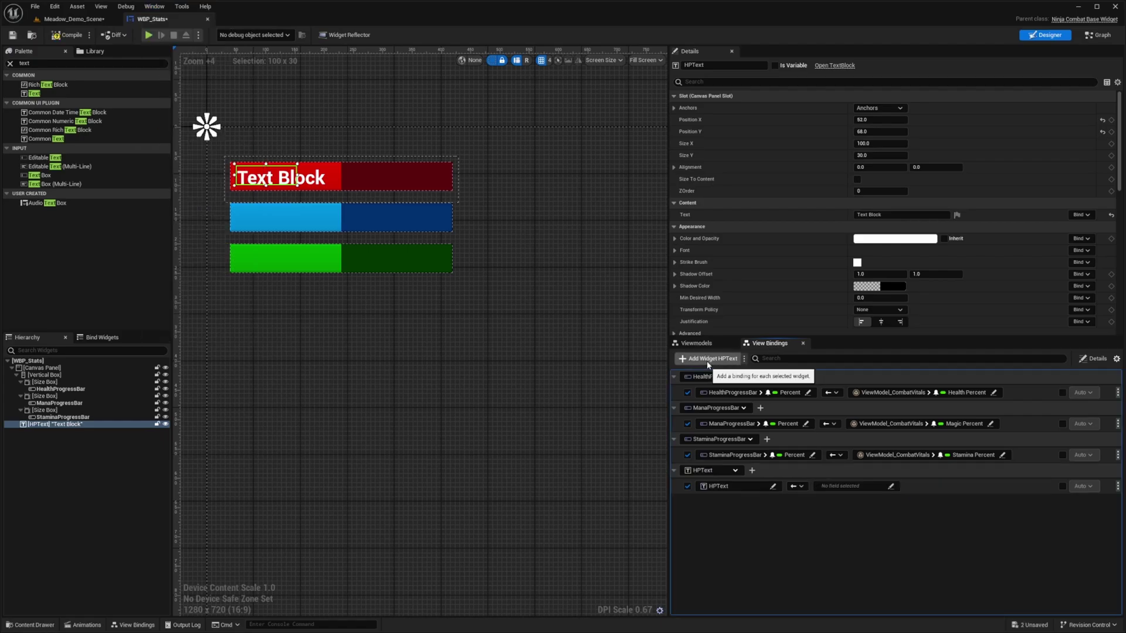
pyautogui.click(773, 487)
pyautogui.scroll(-5, 942, 498)
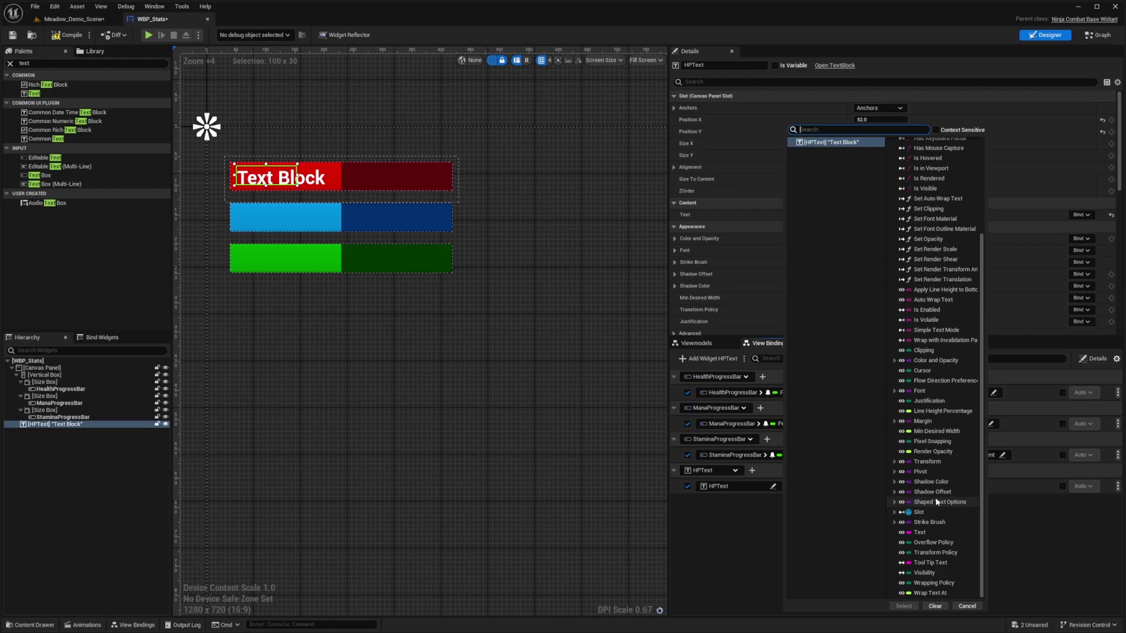
pyautogui.click(903, 607)
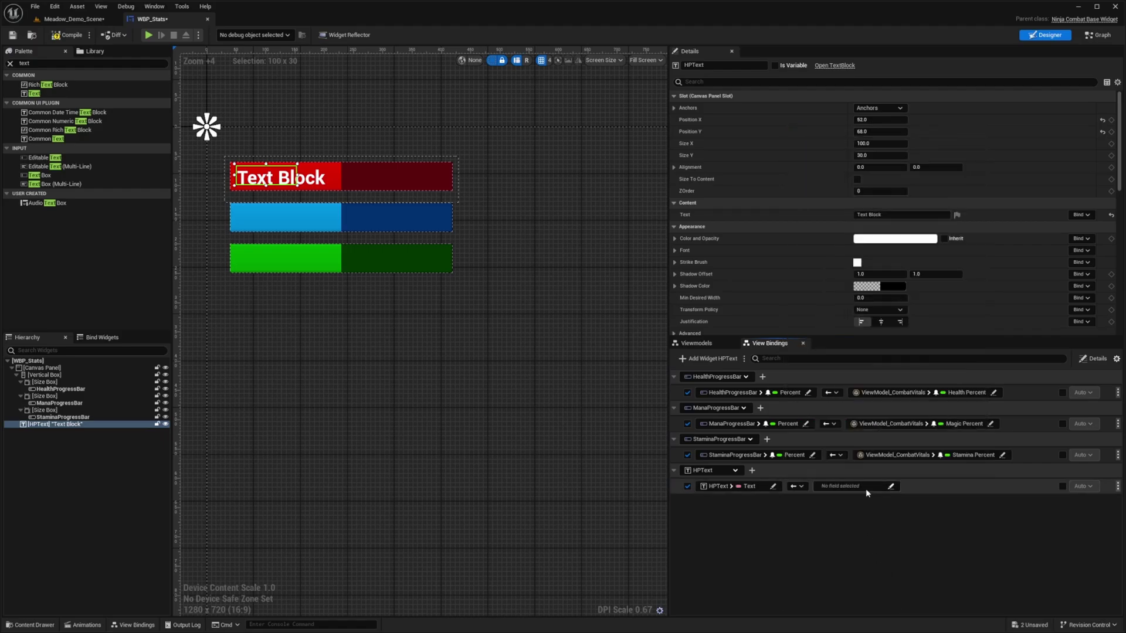
# Step: Set the source of the HPText binding to the To Text (Float) conversion function
pyautogui.click(842, 485)
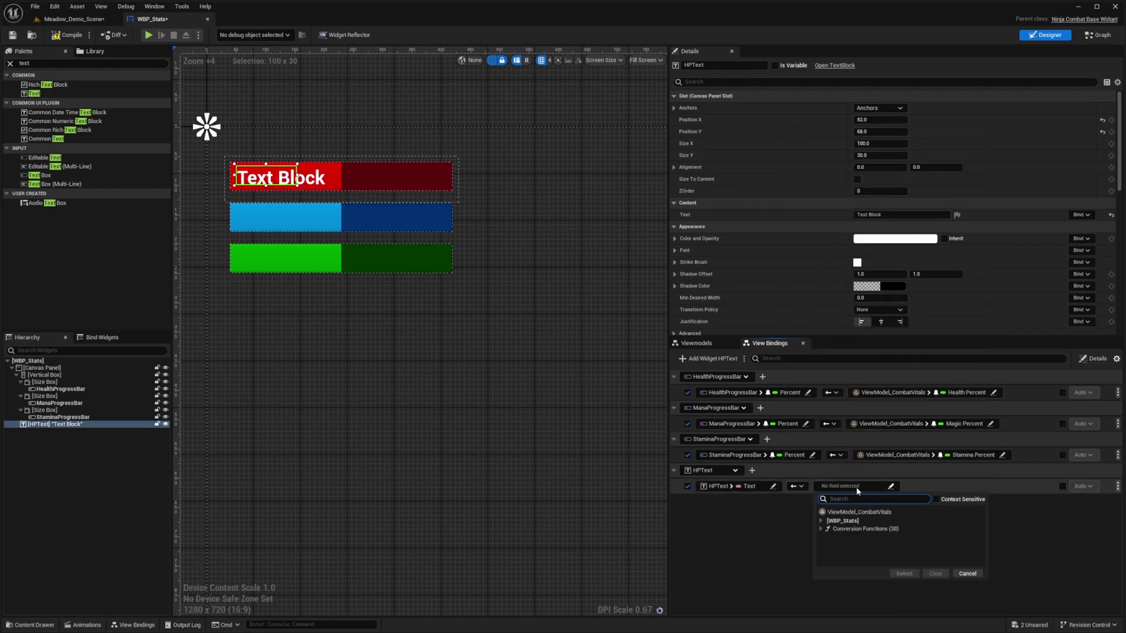
pyautogui.click(844, 530)
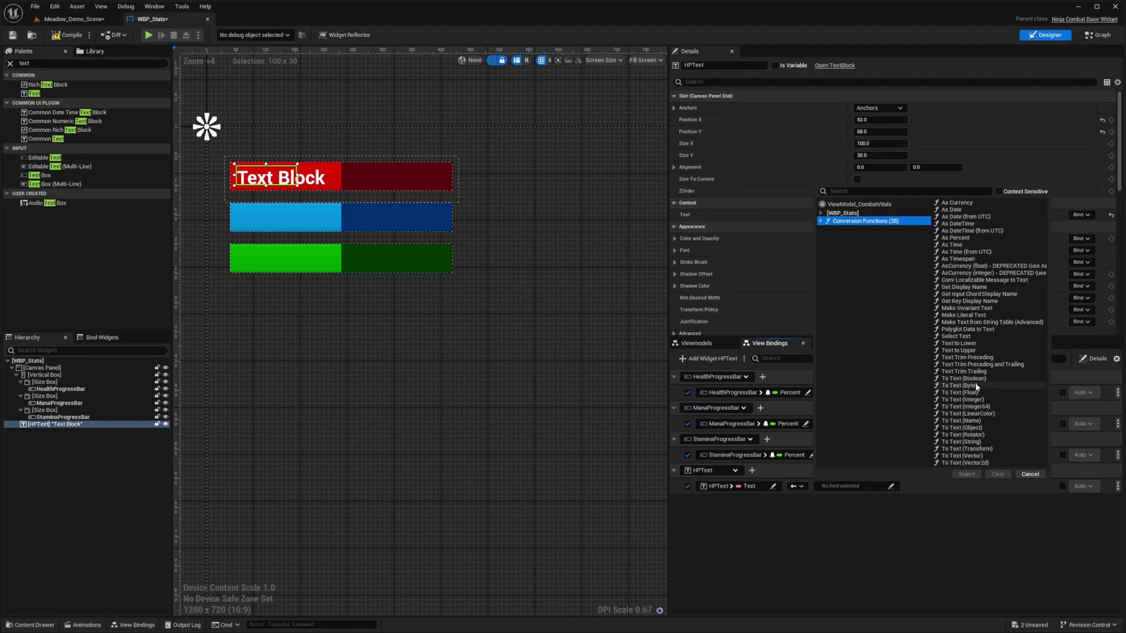
pyautogui.click(978, 392)
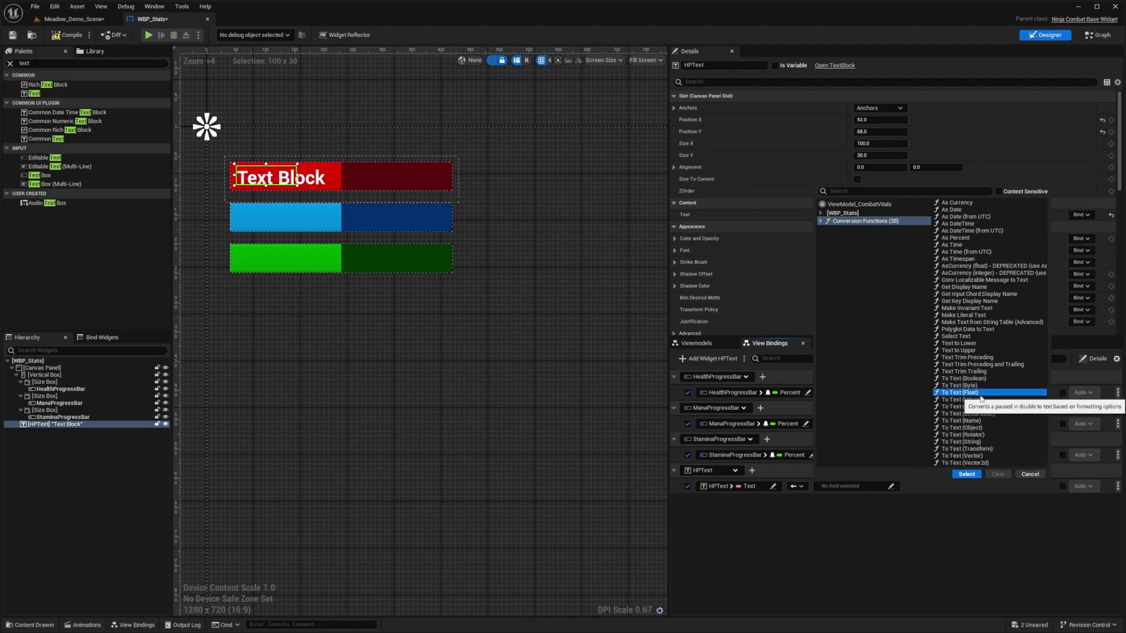
pyautogui.click(966, 475)
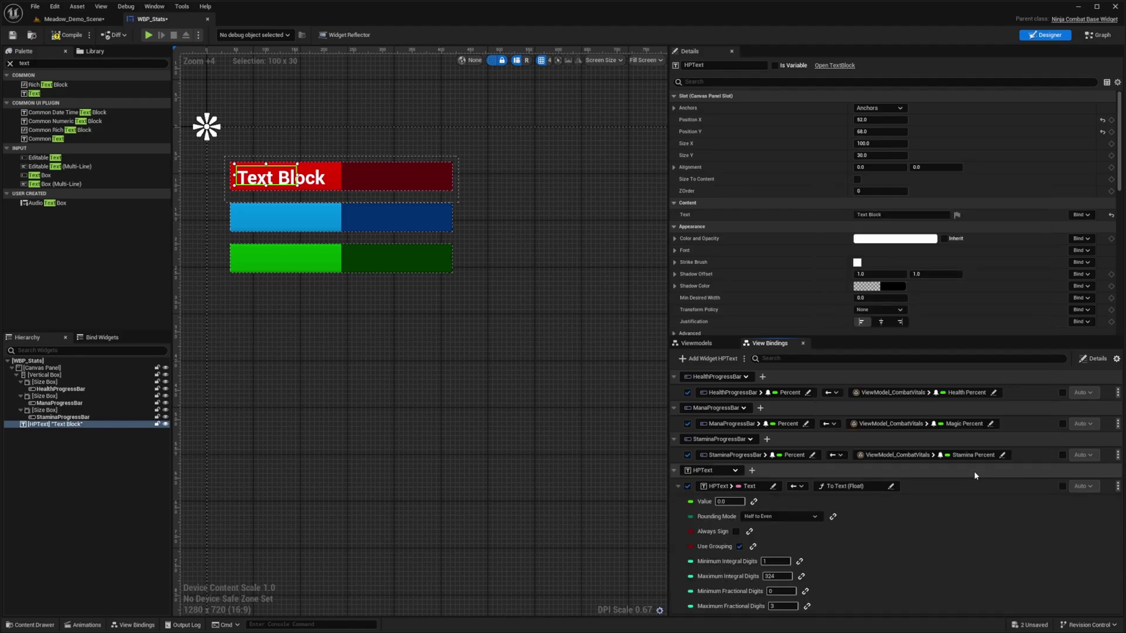
# Step: Link the Value input of the HPText conversion to Health in ViewModel_CombatVitals
pyautogui.click(753, 502)
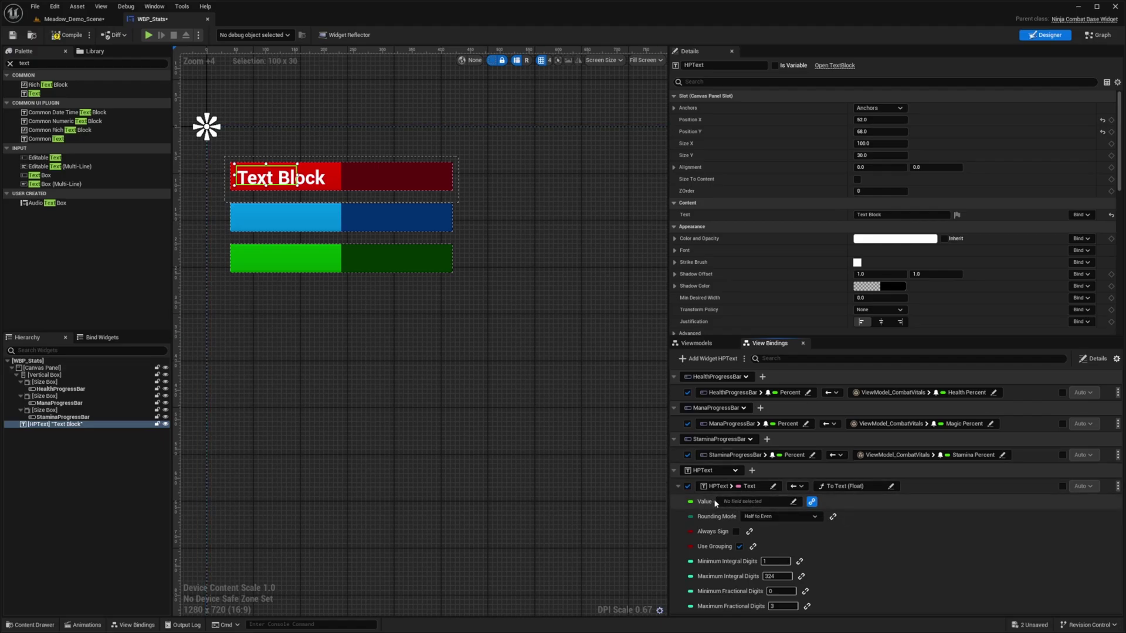
pyautogui.click(745, 503)
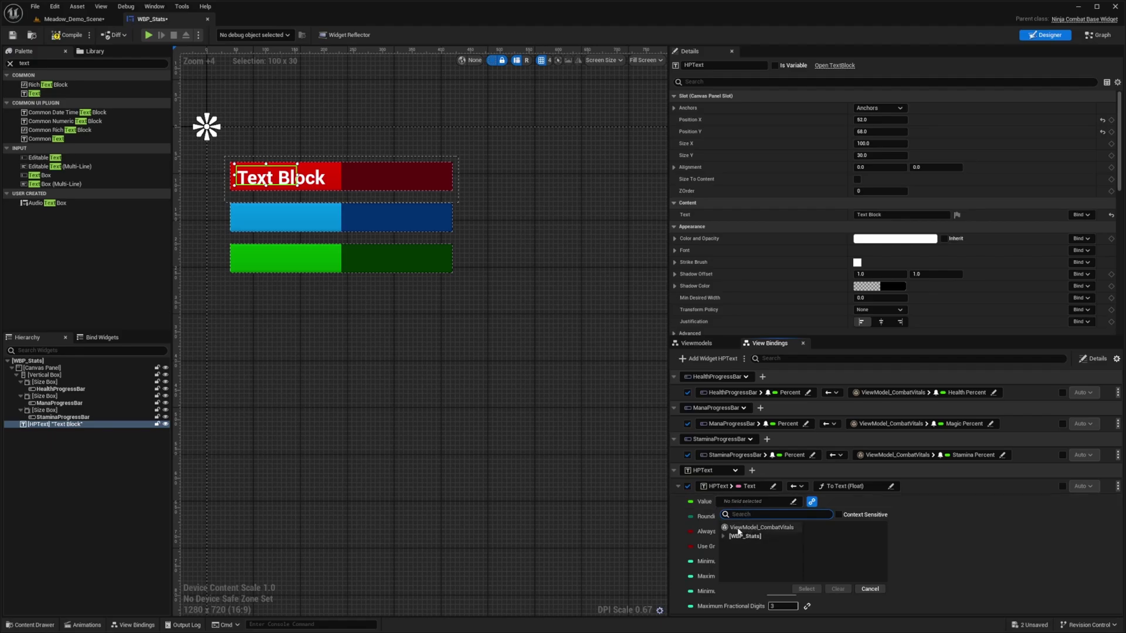
pyautogui.click(753, 527)
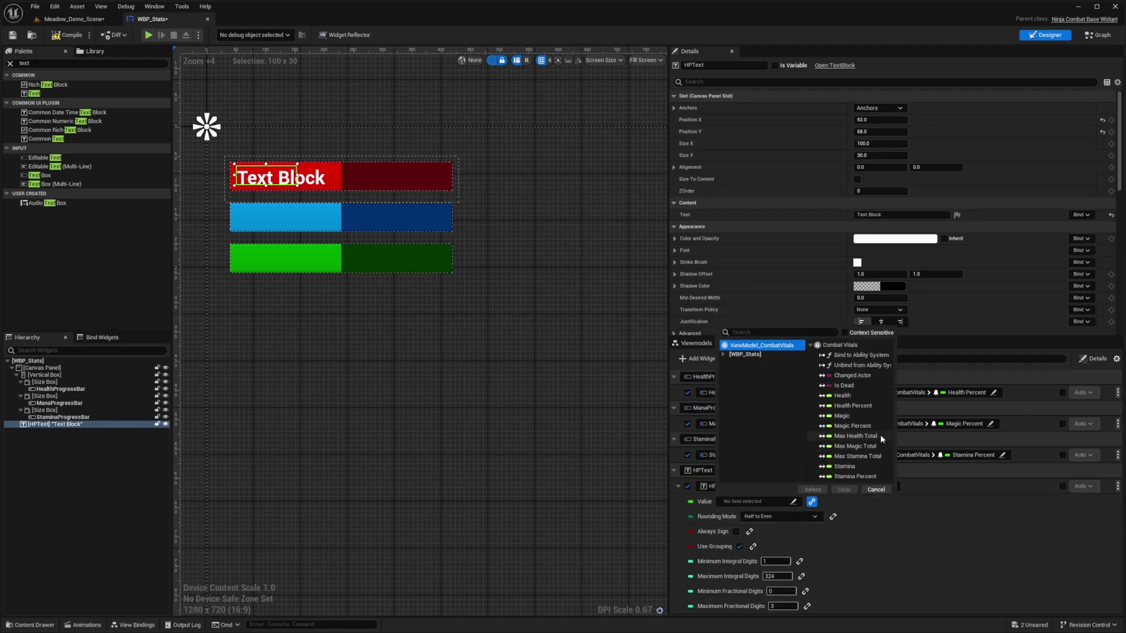
pyautogui.click(853, 396)
pyautogui.click(813, 489)
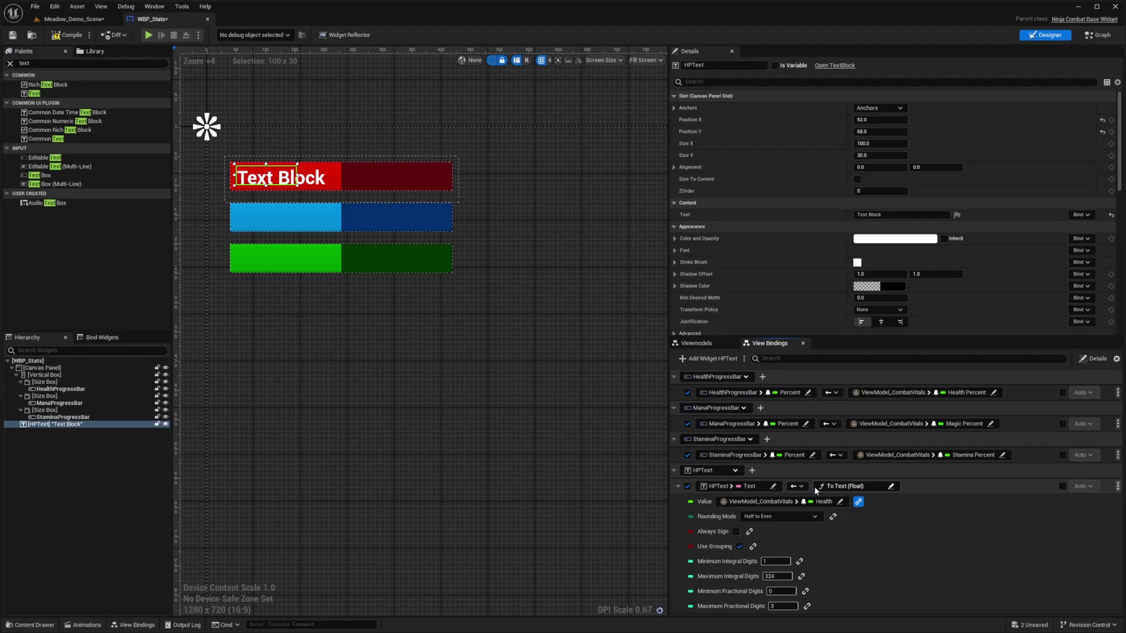
# Step: Duplicate HPText twice, placing one copy over the blue mana bar at about Y 140 and one over the green stamina bar at about Y 208
pyautogui.click(73, 425)
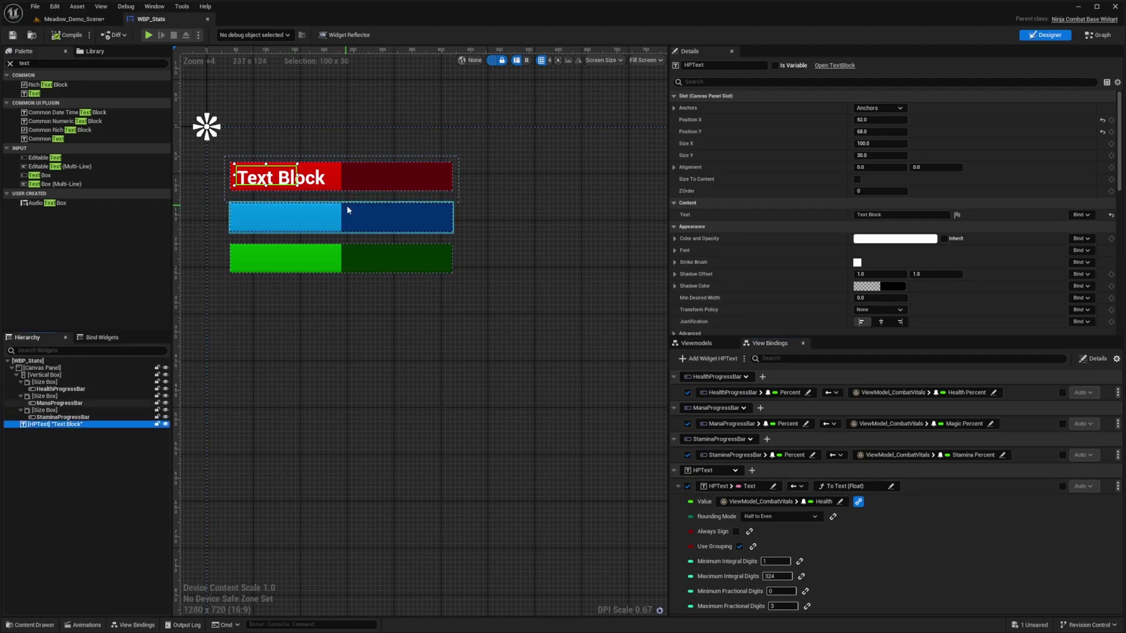
pyautogui.hotkey('ctrl', 'd')
pyautogui.moveTo(242, 143); pyautogui.dragTo(271, 222)
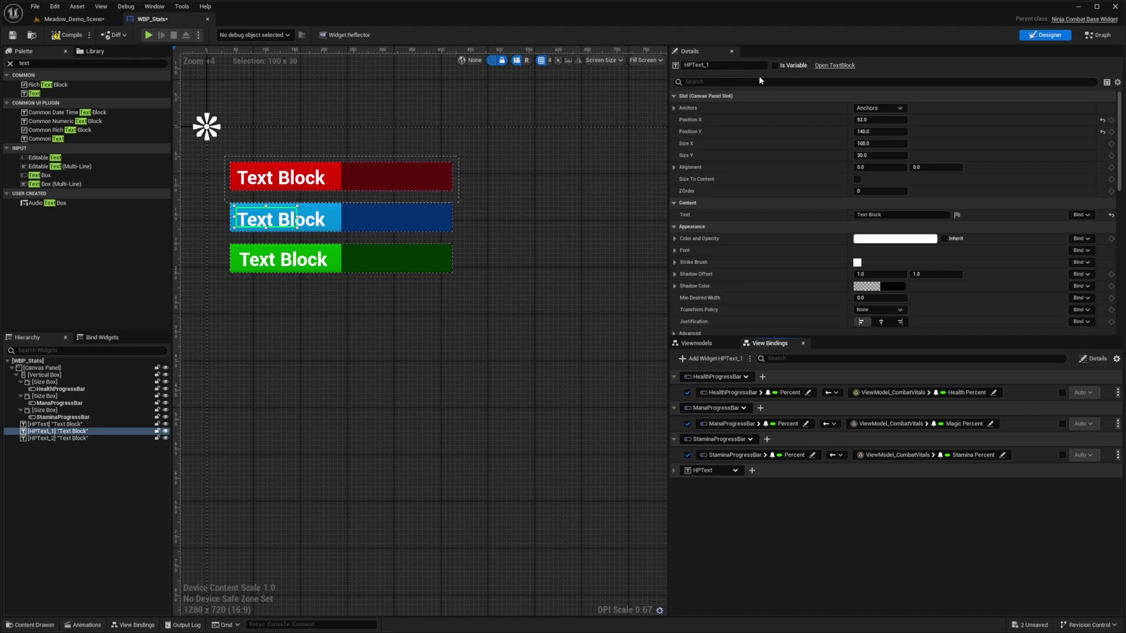
# Step: Rename the text block on the blue bar ManaText and the one on the green bar StaminaText
pyautogui.write('ManaText')
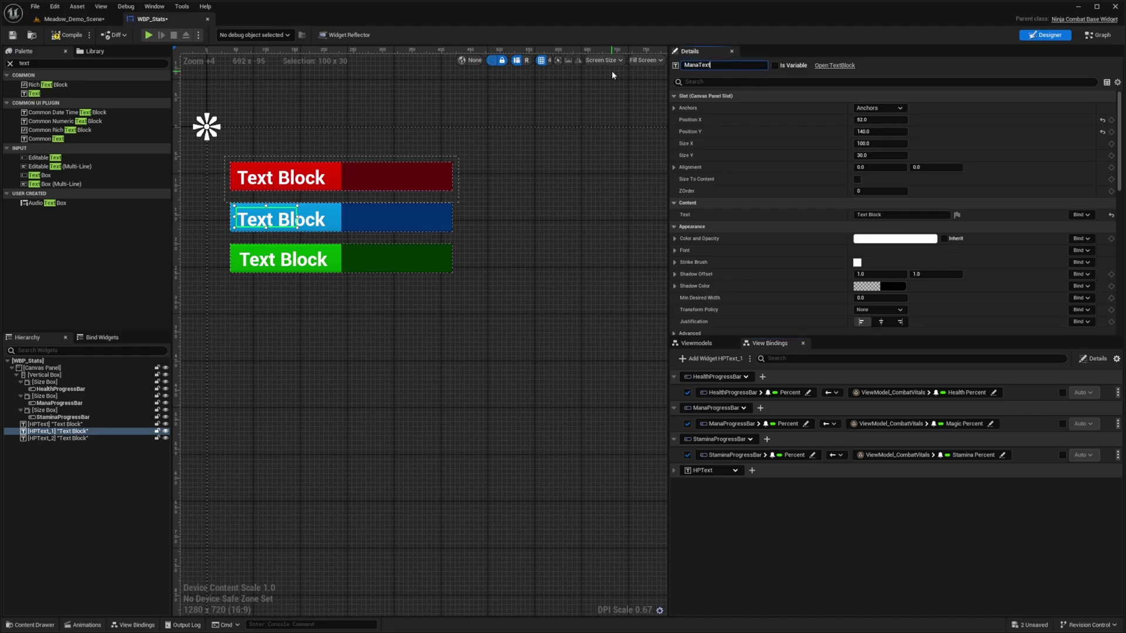
pyautogui.press('Return')
pyautogui.click(68, 438)
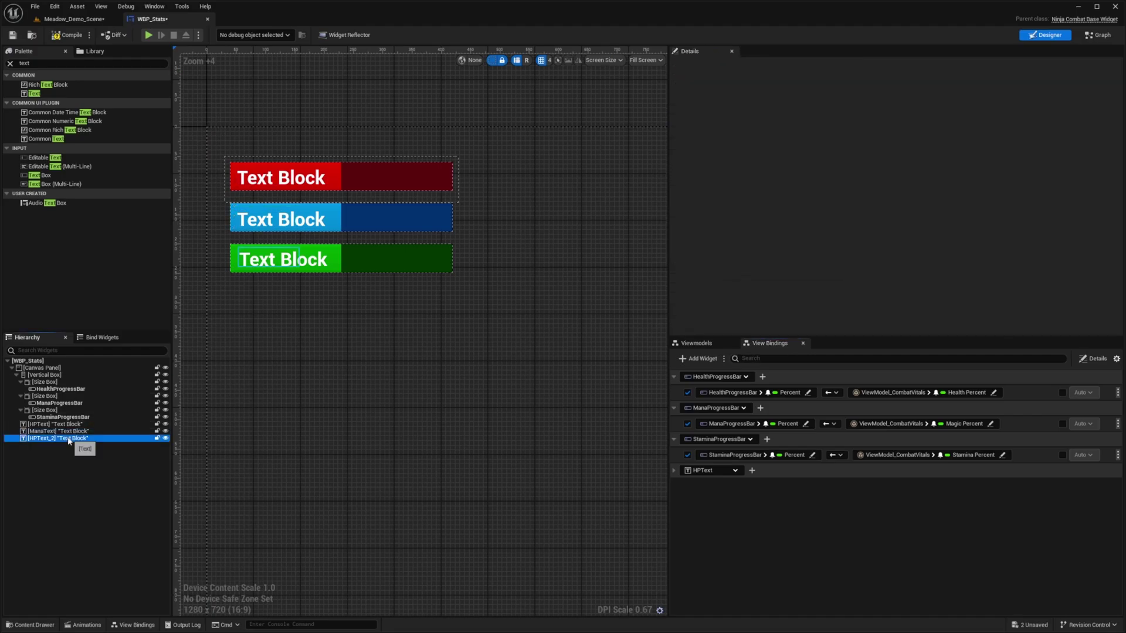
pyautogui.click(721, 65)
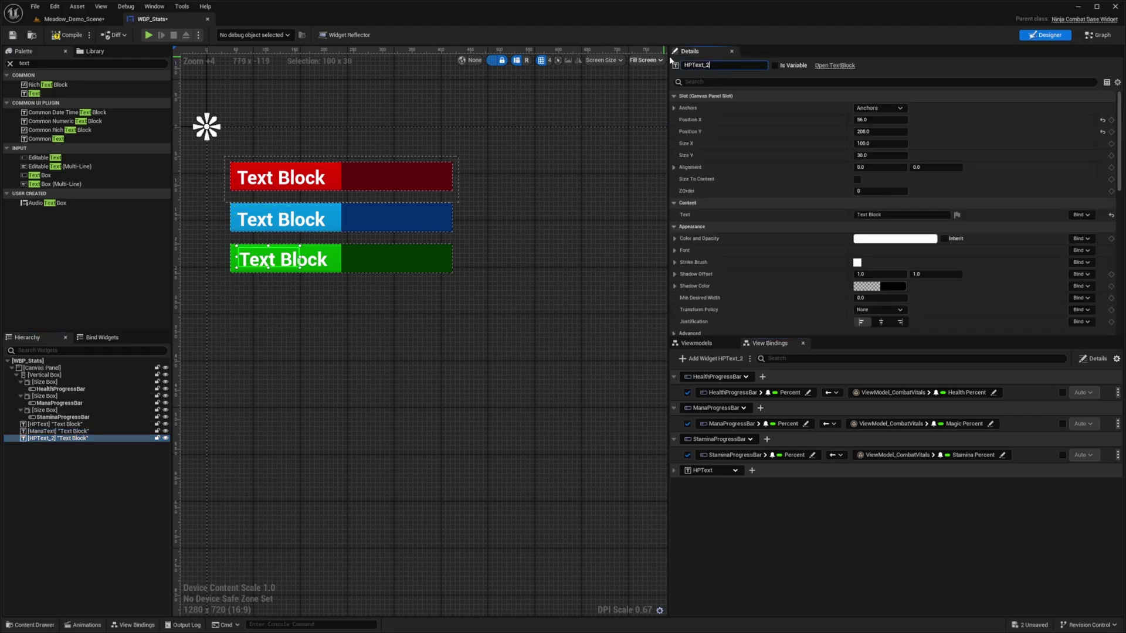
# Step: Add a view binding for ManaText that targets its Text property
pyautogui.click(91, 432)
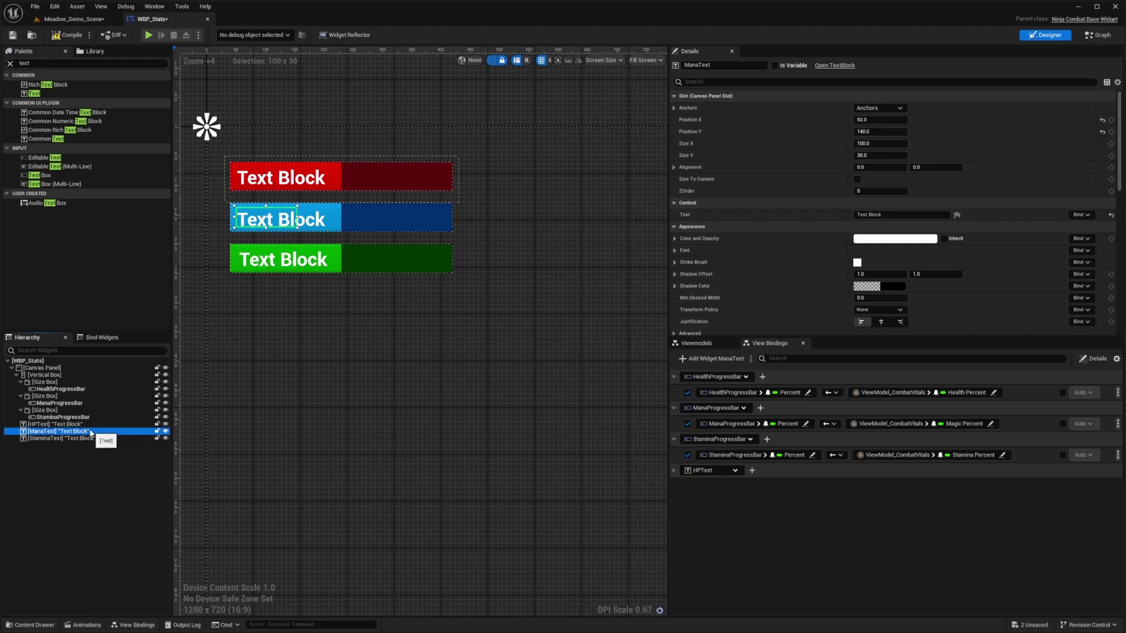
pyautogui.click(716, 358)
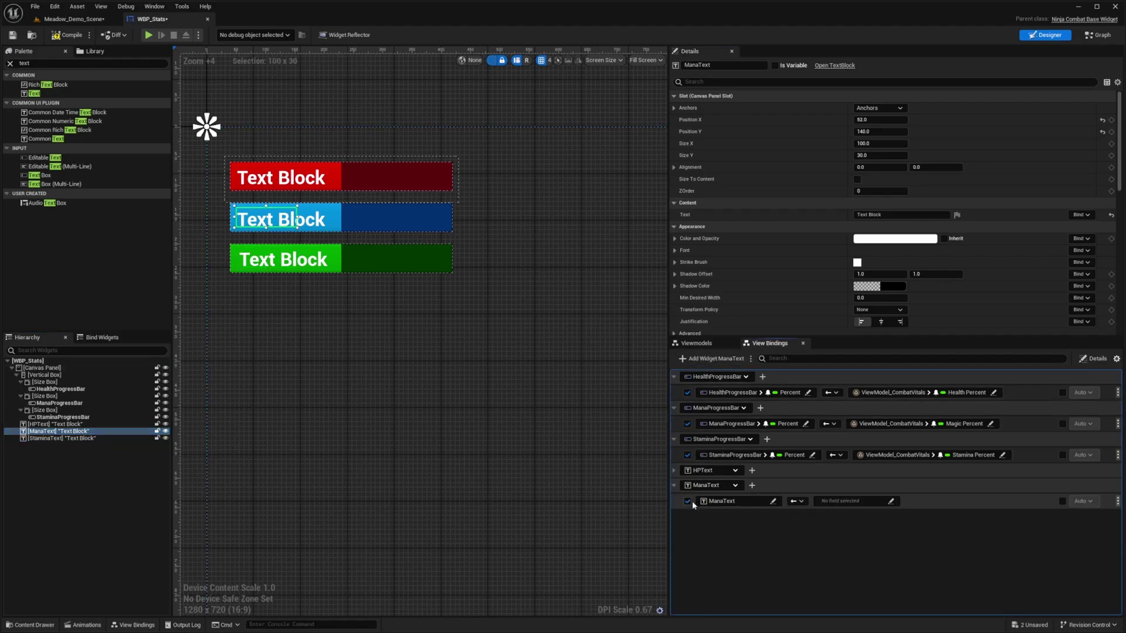
pyautogui.click(772, 502)
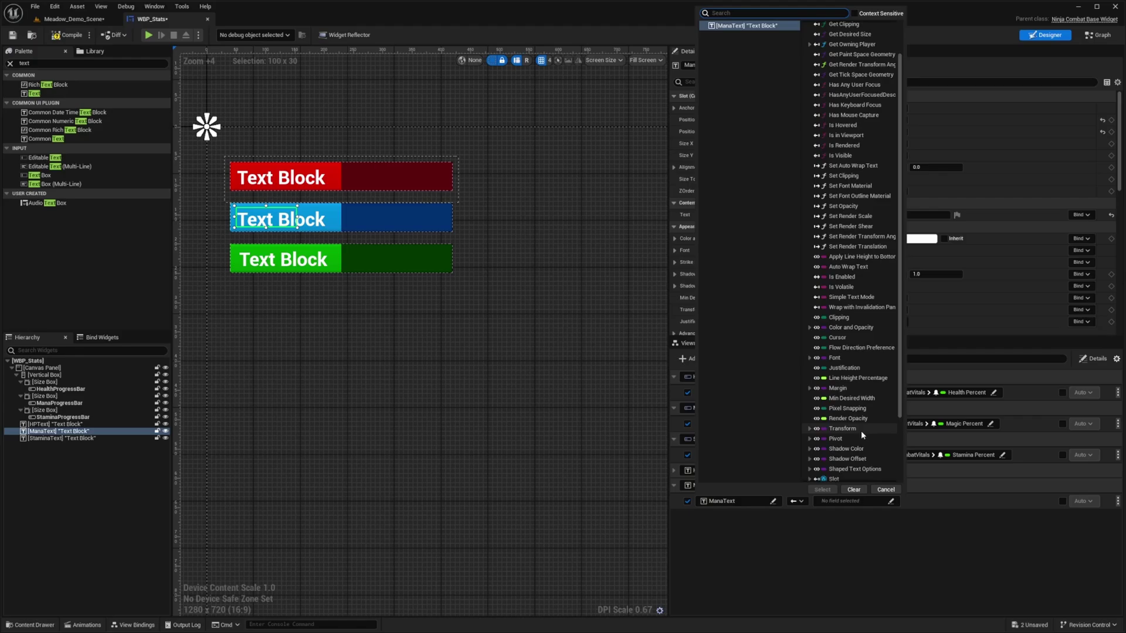
pyautogui.scroll(-4, 861, 431)
pyautogui.click(834, 415)
pyautogui.click(820, 490)
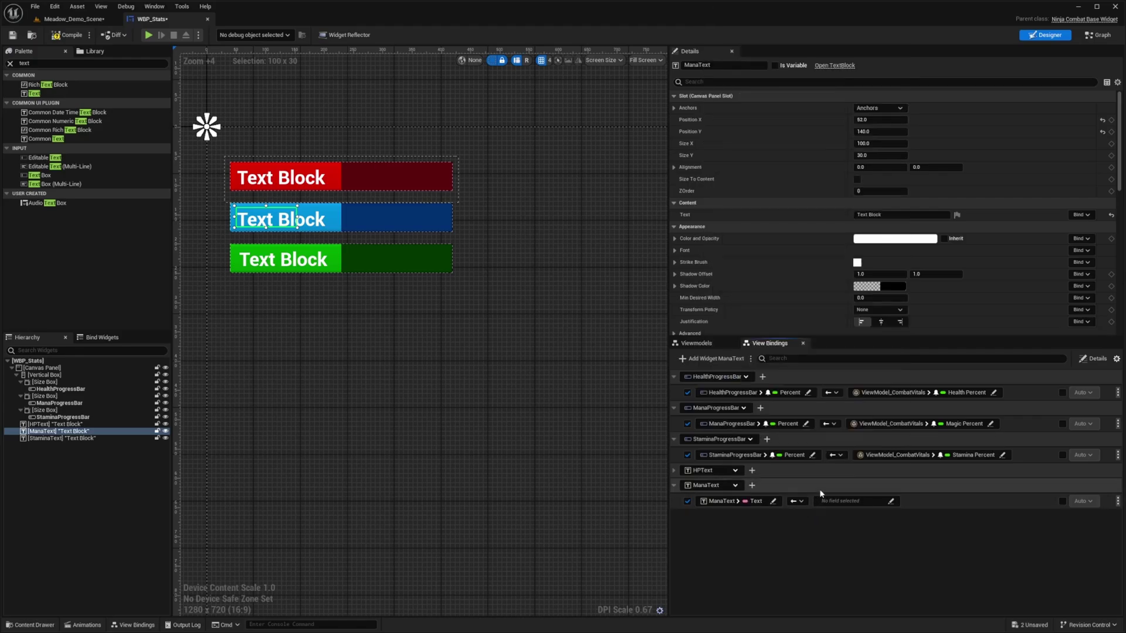
# Step: Set the source of the ManaText binding to the To Text (Float) conversion function
pyautogui.click(860, 501)
pyautogui.click(843, 544)
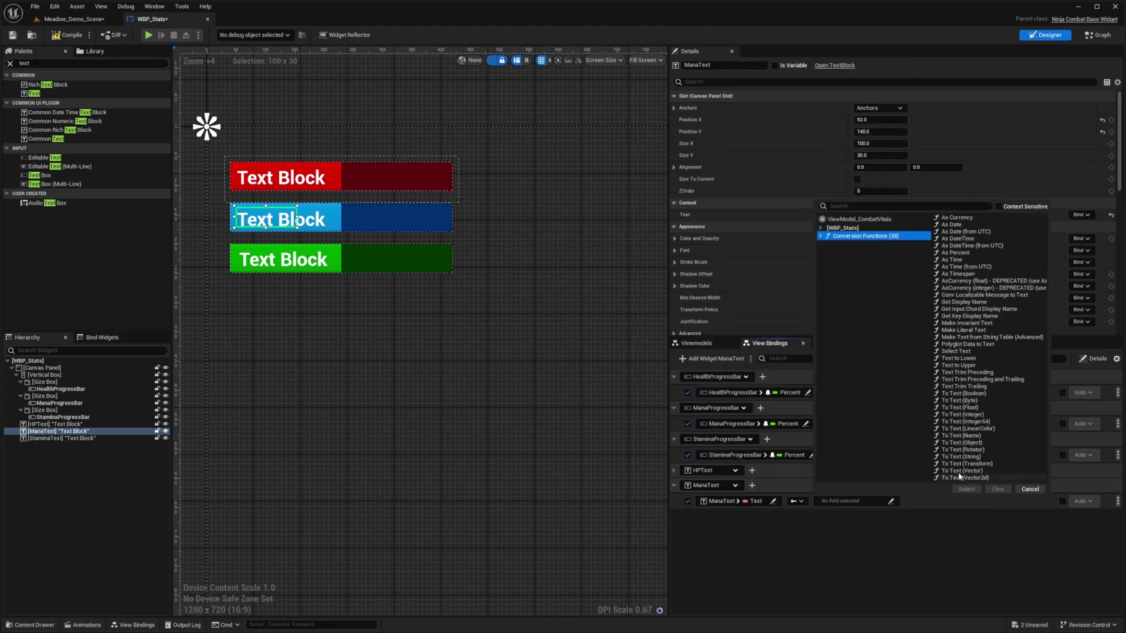
pyautogui.click(965, 407)
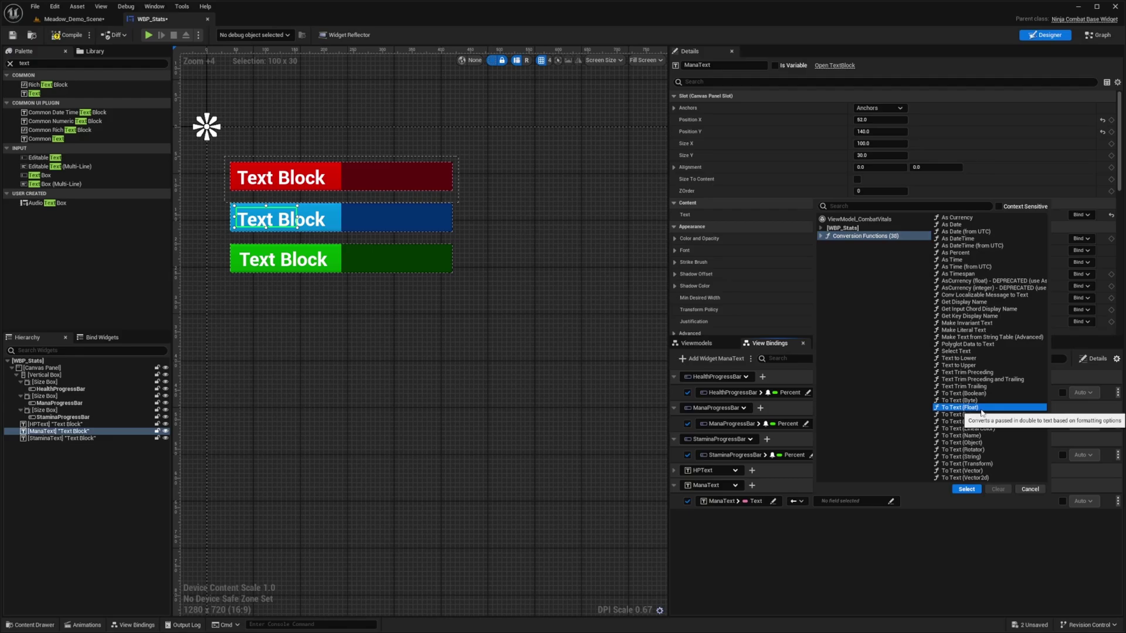
pyautogui.click(966, 490)
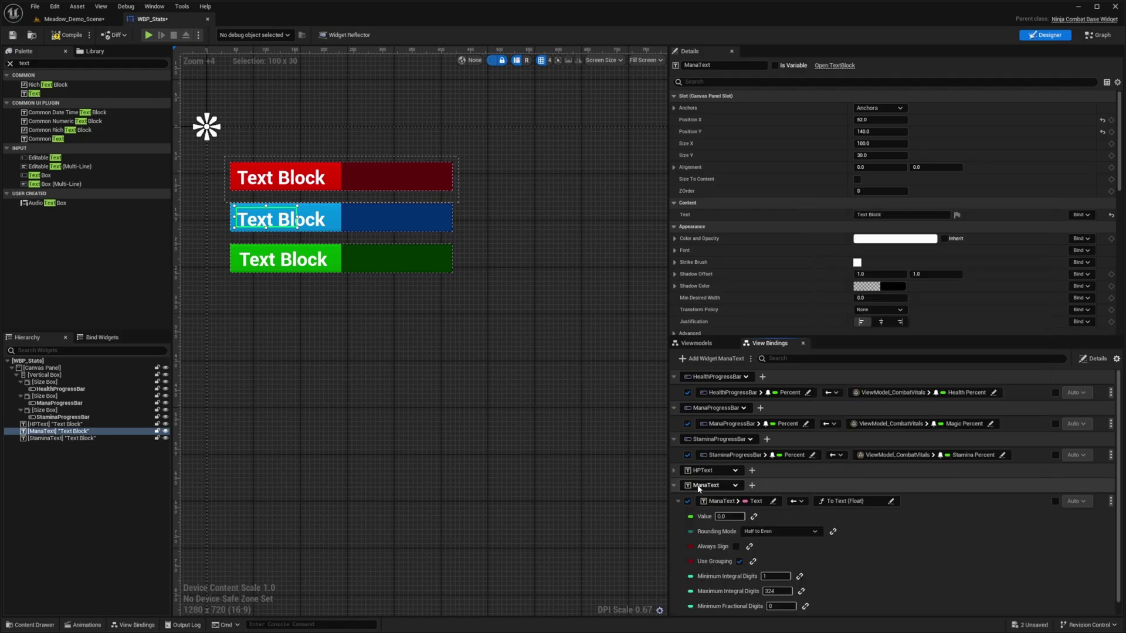
# Step: Link the Value input of the ManaText conversion to Magic in ViewModel_CombatVitals
pyautogui.click(743, 517)
pyautogui.click(848, 432)
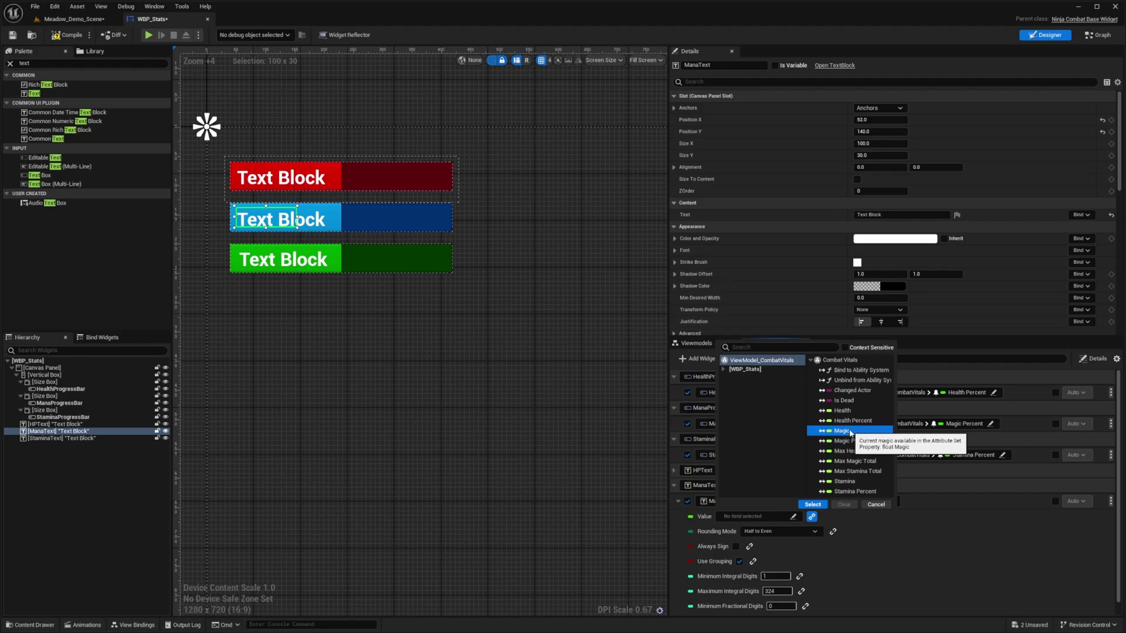
pyautogui.click(813, 505)
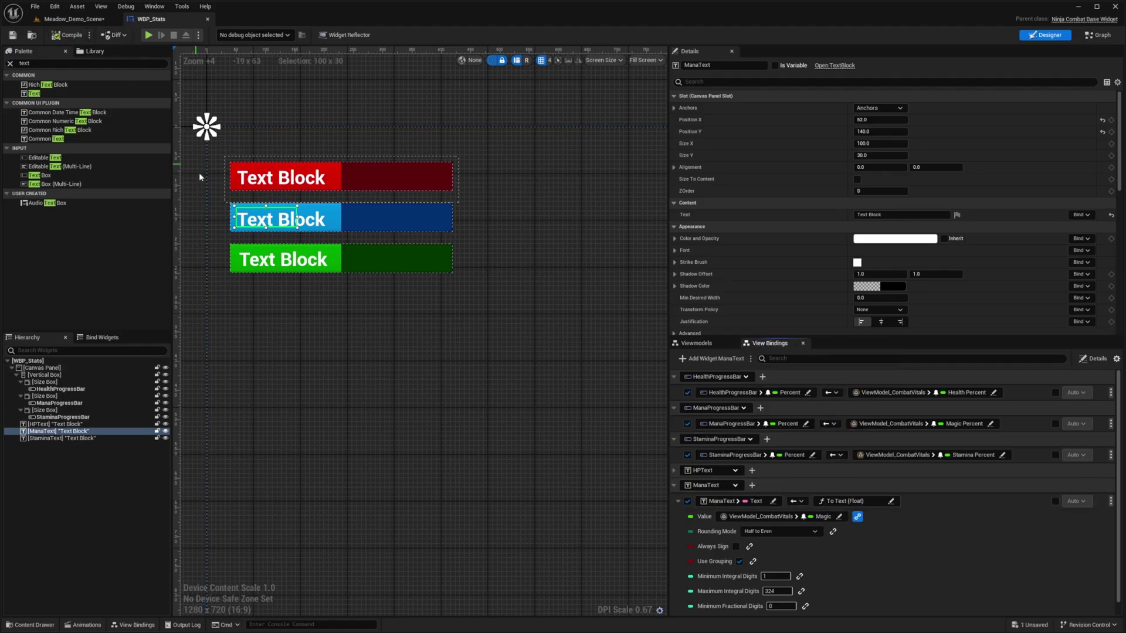
# Step: Add a view binding for StaminaText that targets its Text property
pyautogui.click(281, 260)
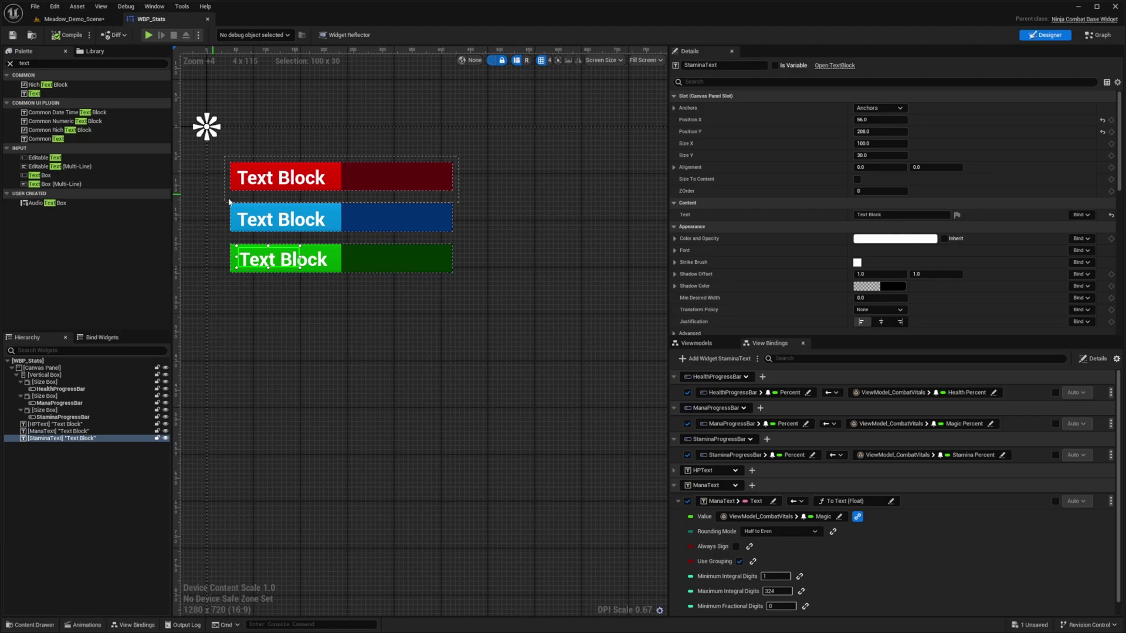
pyautogui.click(703, 359)
pyautogui.click(726, 608)
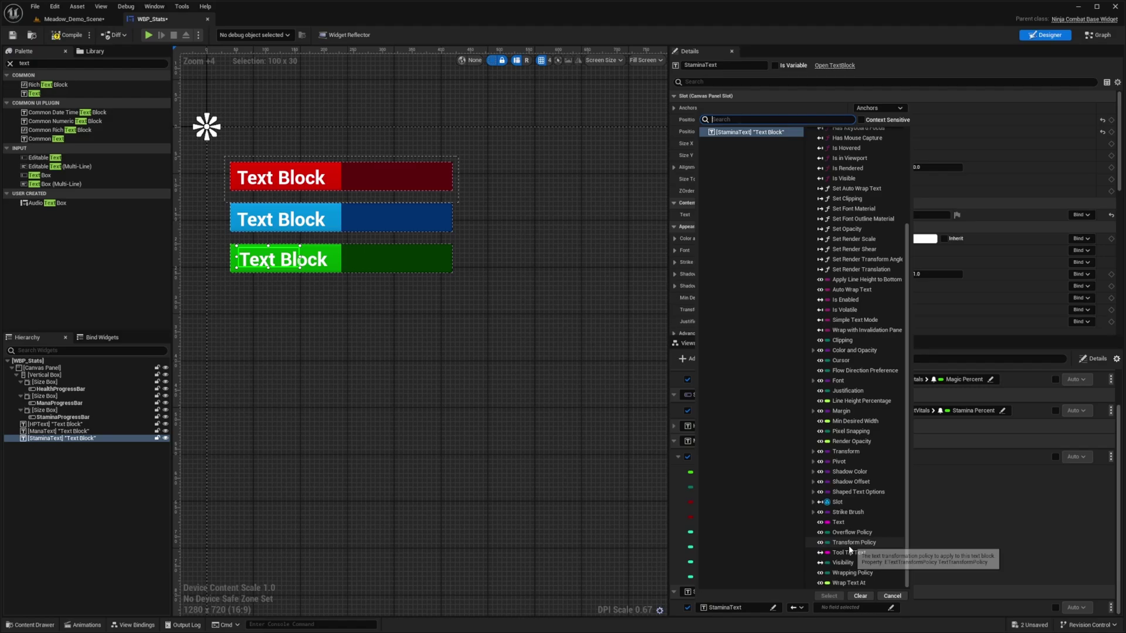
pyautogui.click(845, 521)
pyautogui.click(829, 596)
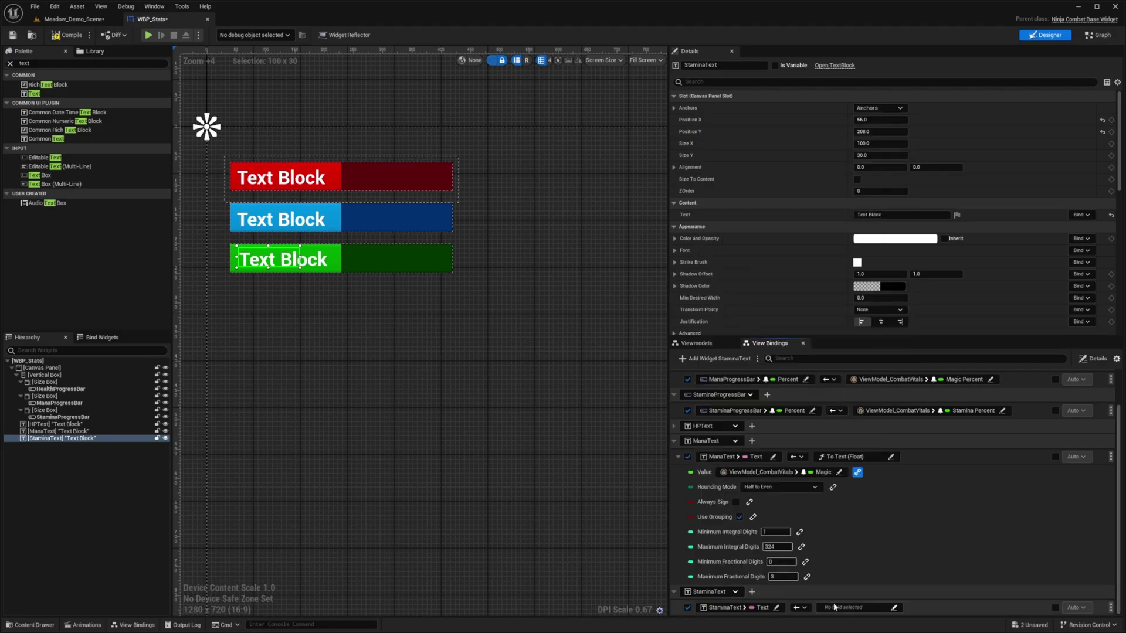
# Step: Set the source of the StaminaText binding to the To Text (Float) conversion function
pyautogui.click(834, 606)
pyautogui.click(856, 548)
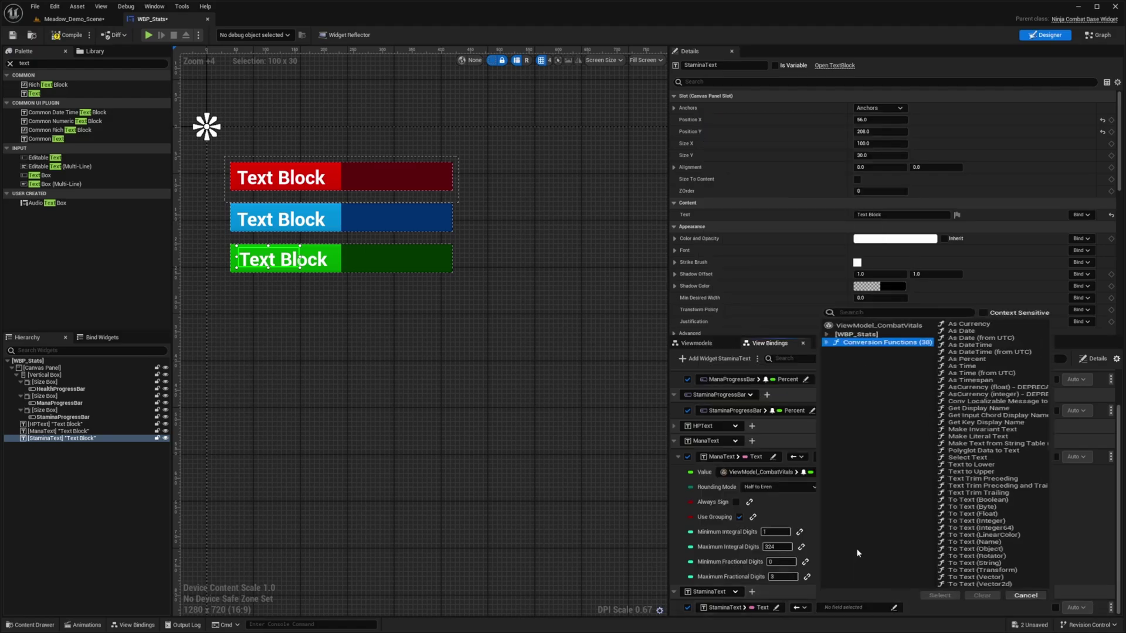
pyautogui.click(962, 514)
pyautogui.click(969, 595)
# Step: Link the Value input of the StaminaText conversion to Stamina in ViewModel_CombatVitals and compile the widget
pyautogui.scroll(-3, 941, 582)
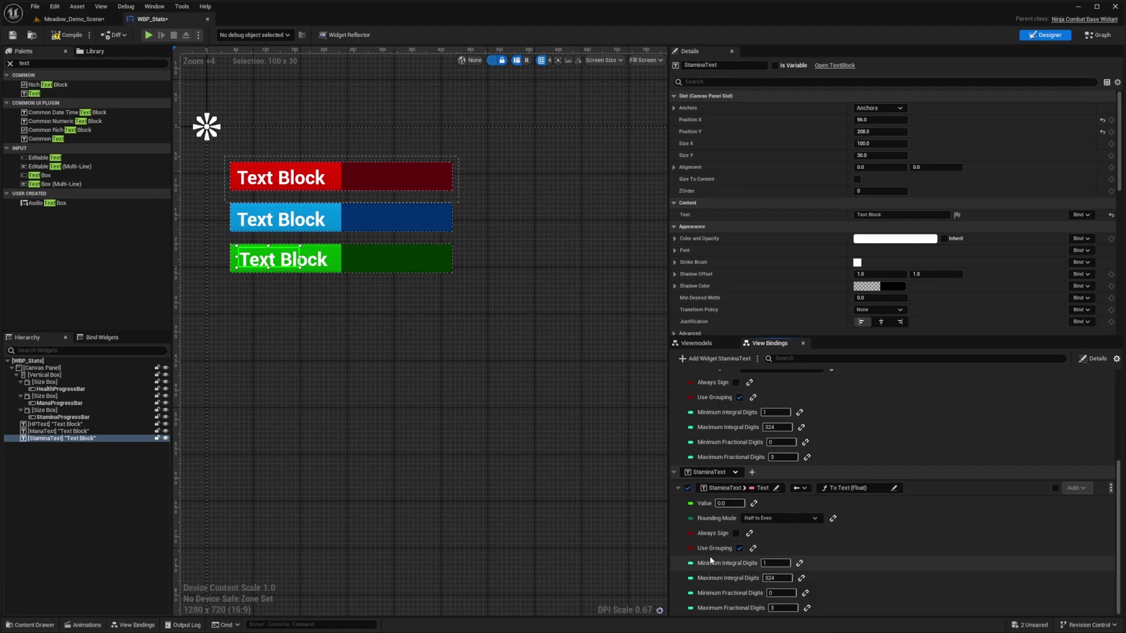
pyautogui.click(759, 505)
pyautogui.click(754, 504)
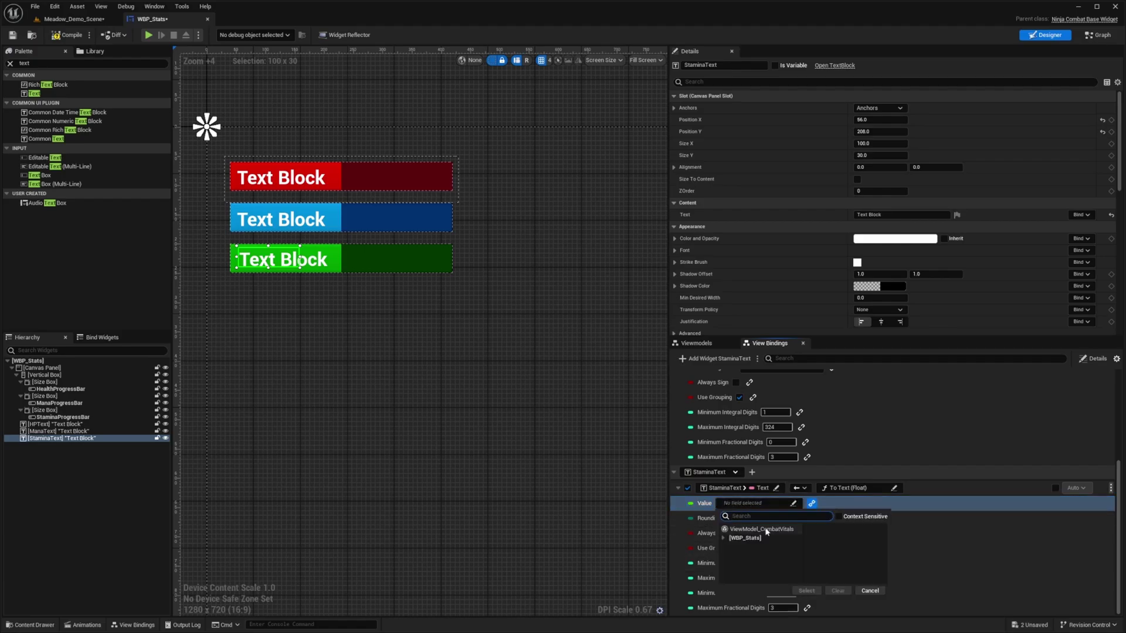
pyautogui.click(761, 529)
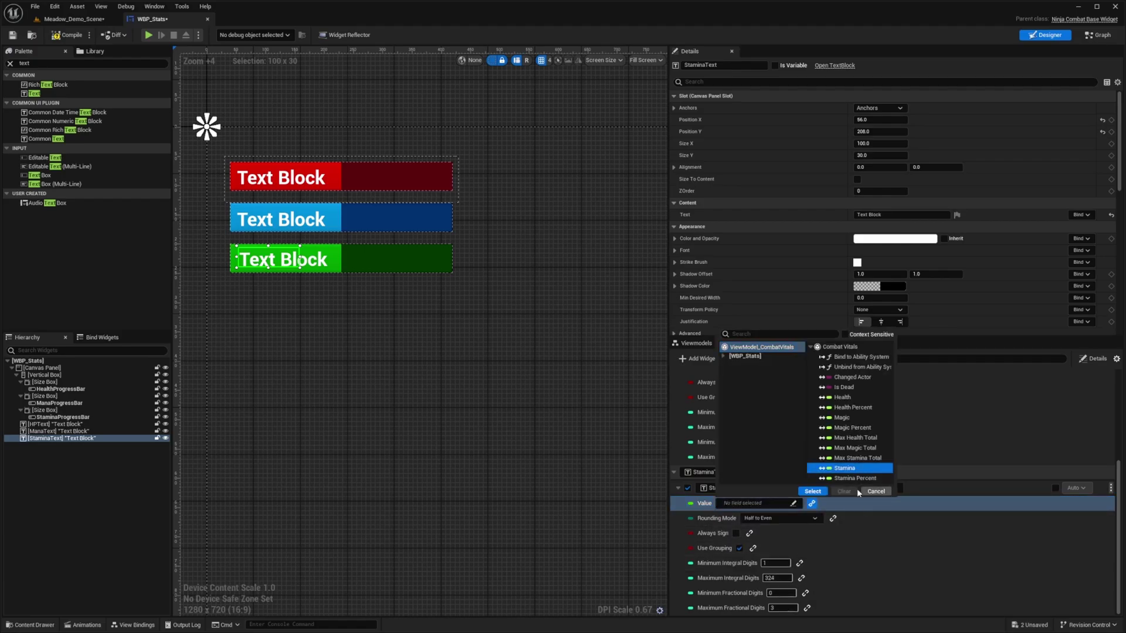
pyautogui.click(812, 491)
pyautogui.click(490, 419)
pyautogui.click(70, 35)
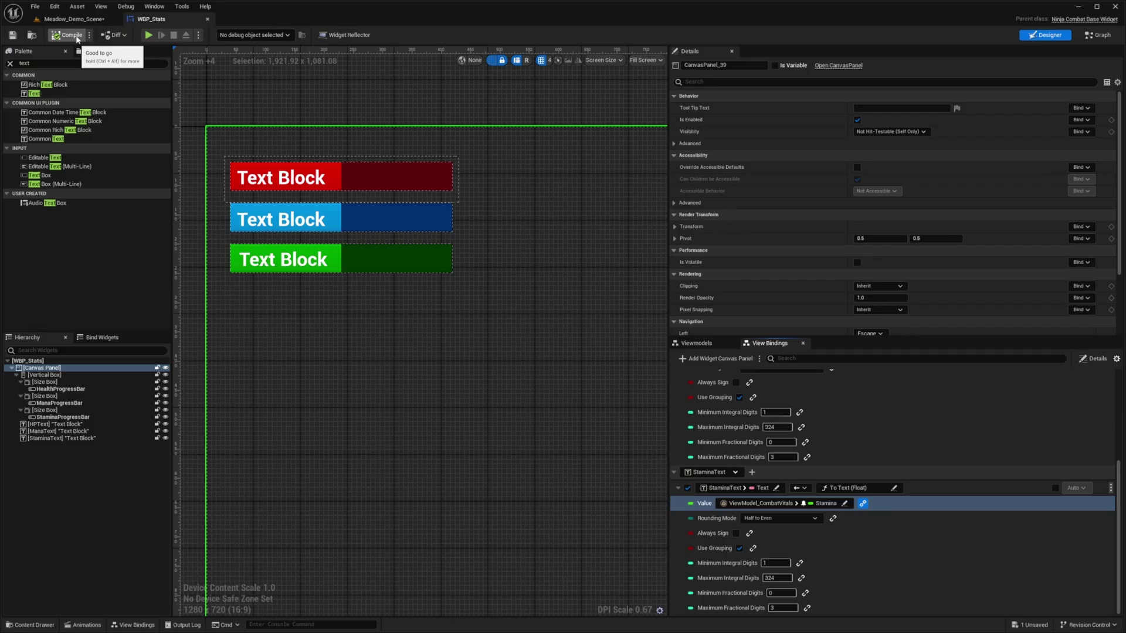
# Step: Play the Meadow_Demo_Scene level in full screen and run the character around to check the stat bar texts
pyautogui.click(73, 19)
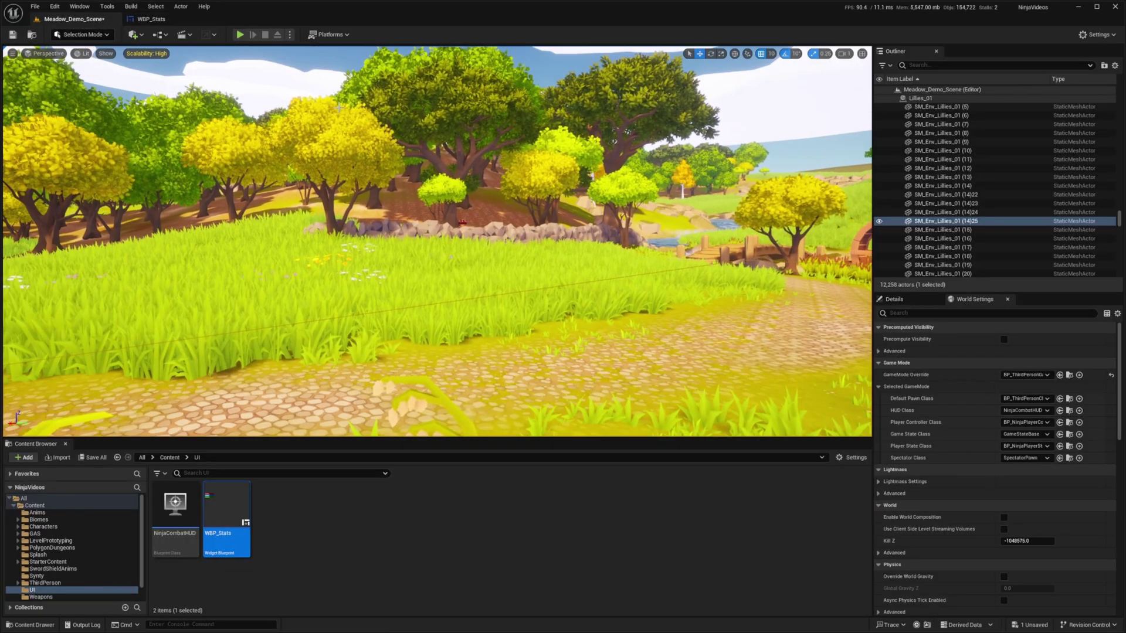
pyautogui.hotkey('alt', 'p')
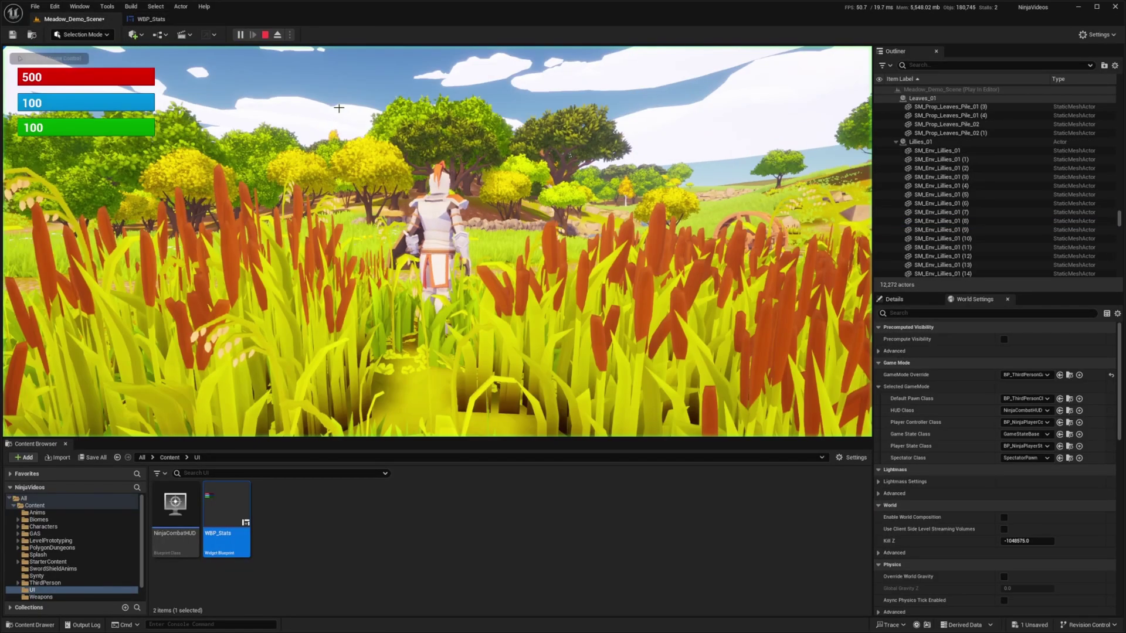
pyautogui.click(338, 108)
pyautogui.press('F11')
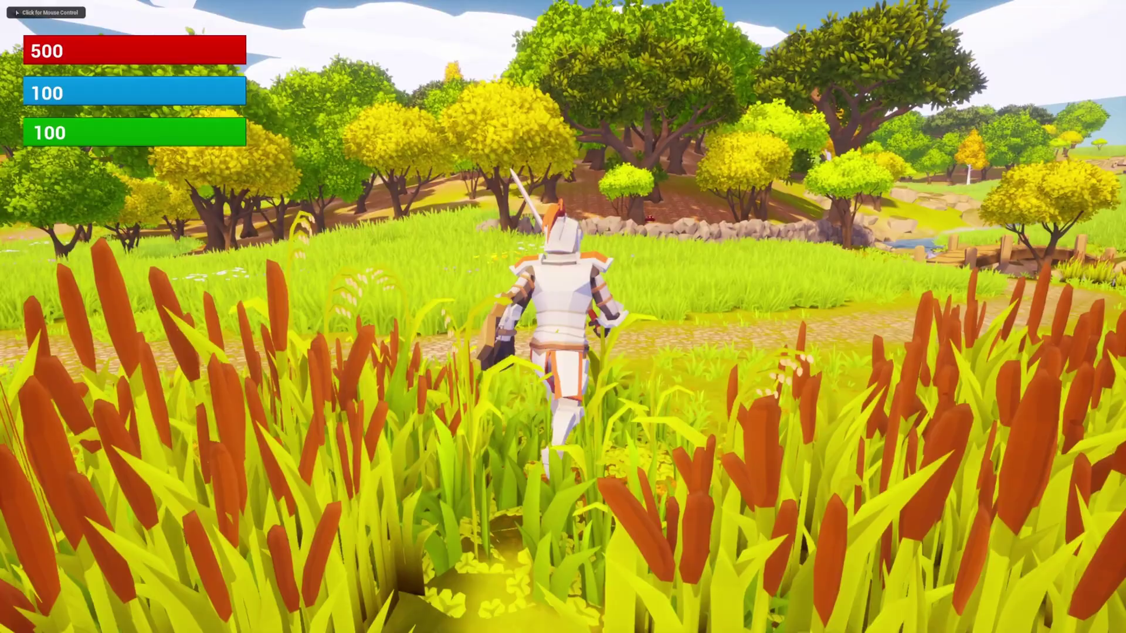
pyautogui.press('a')
pyautogui.press('d')
pyautogui.press('w')
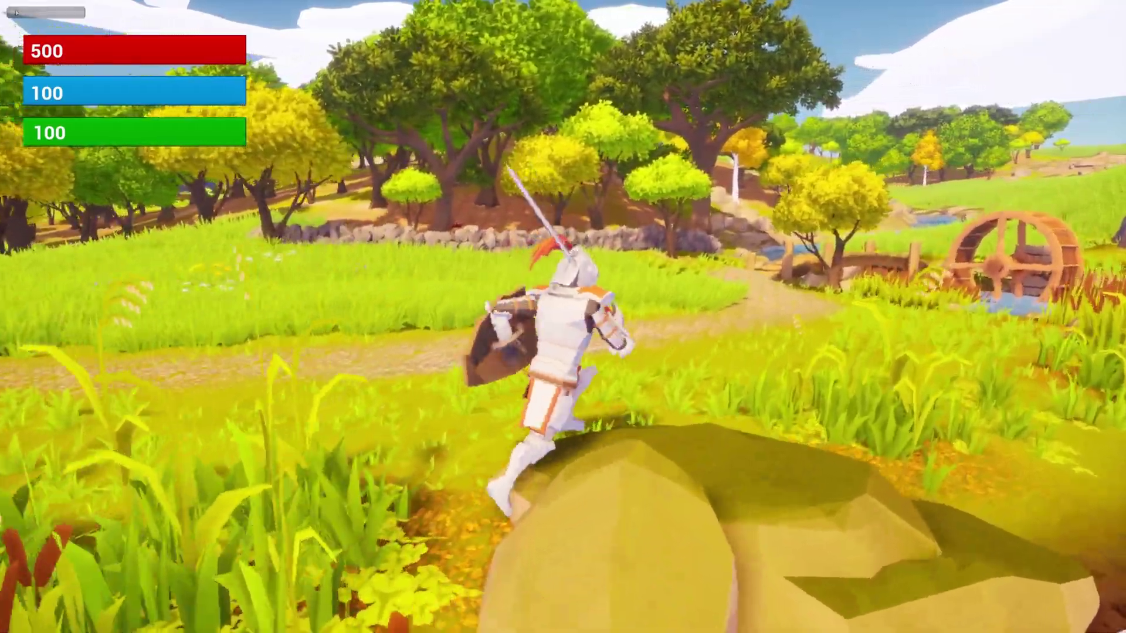
pyautogui.press('a')
pyautogui.press('s')
# Step: Perform repeated sword attacks to test the stamina text on the green bar, and end the play session
pyautogui.click(563, 316)
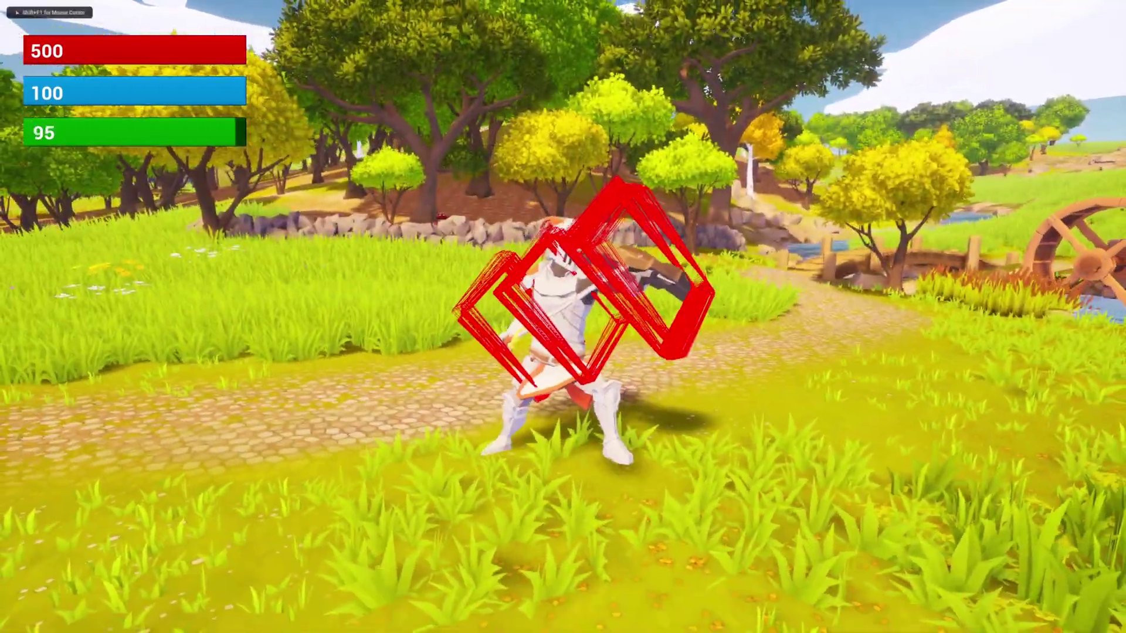
pyautogui.press('d')
pyautogui.click(563, 317)
pyautogui.click(563, 316)
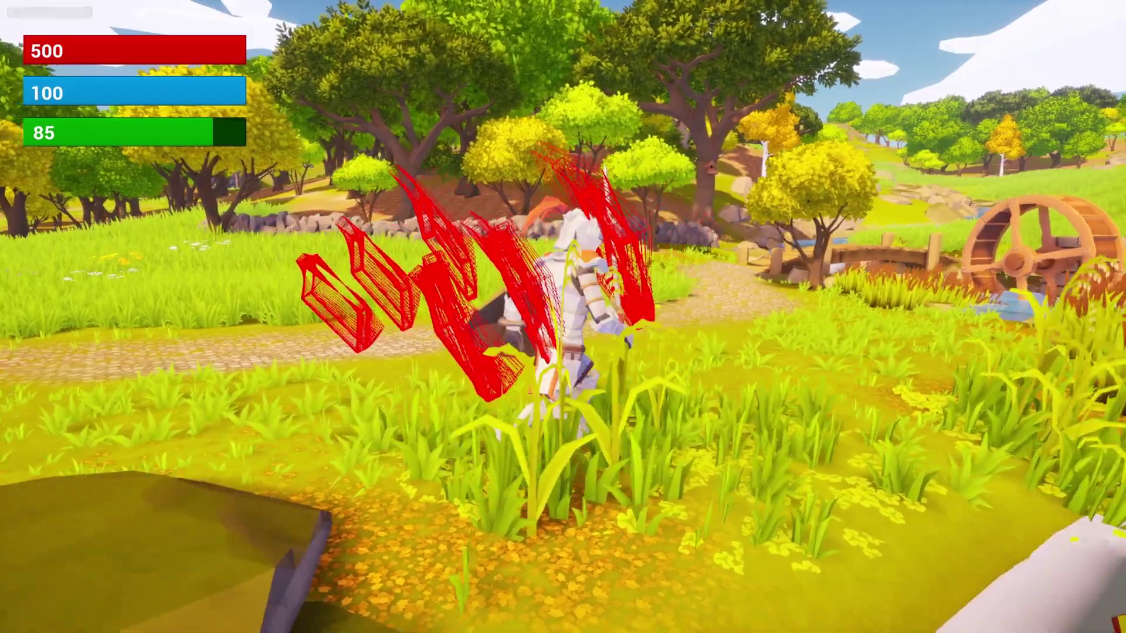
pyautogui.click(563, 316)
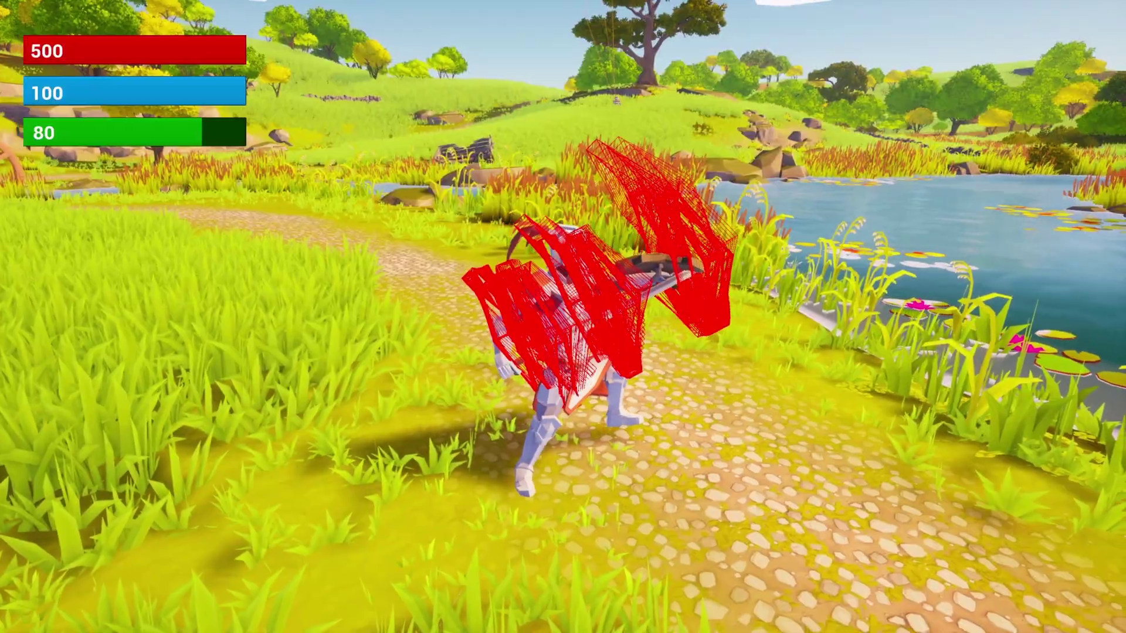
pyautogui.click(563, 317)
pyautogui.click(562, 316)
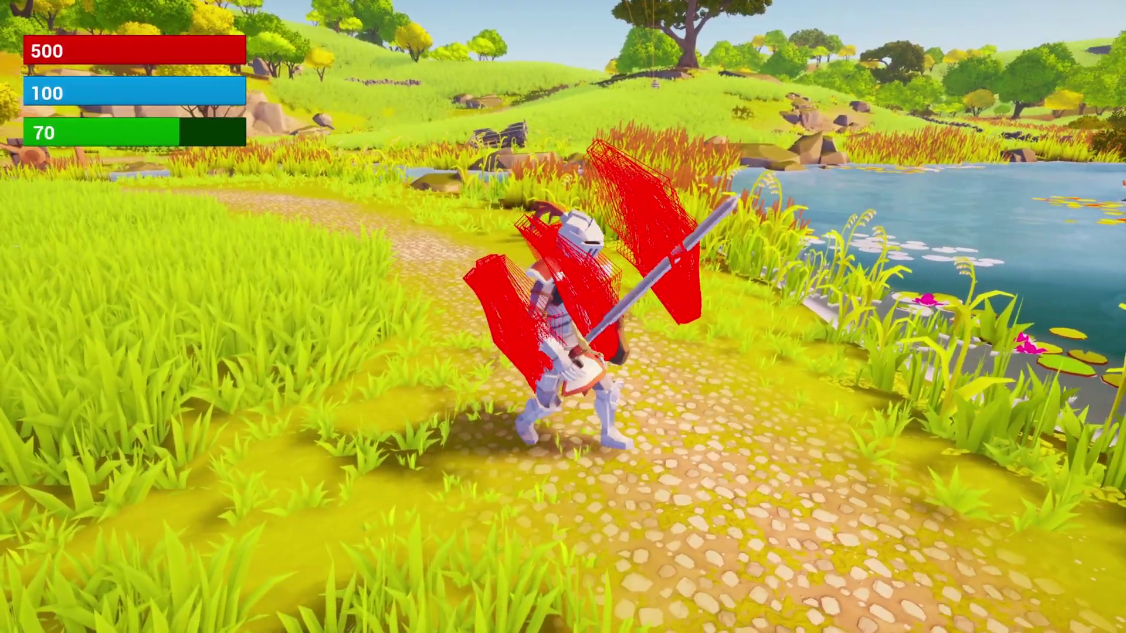
pyautogui.click(563, 316)
pyautogui.press('d')
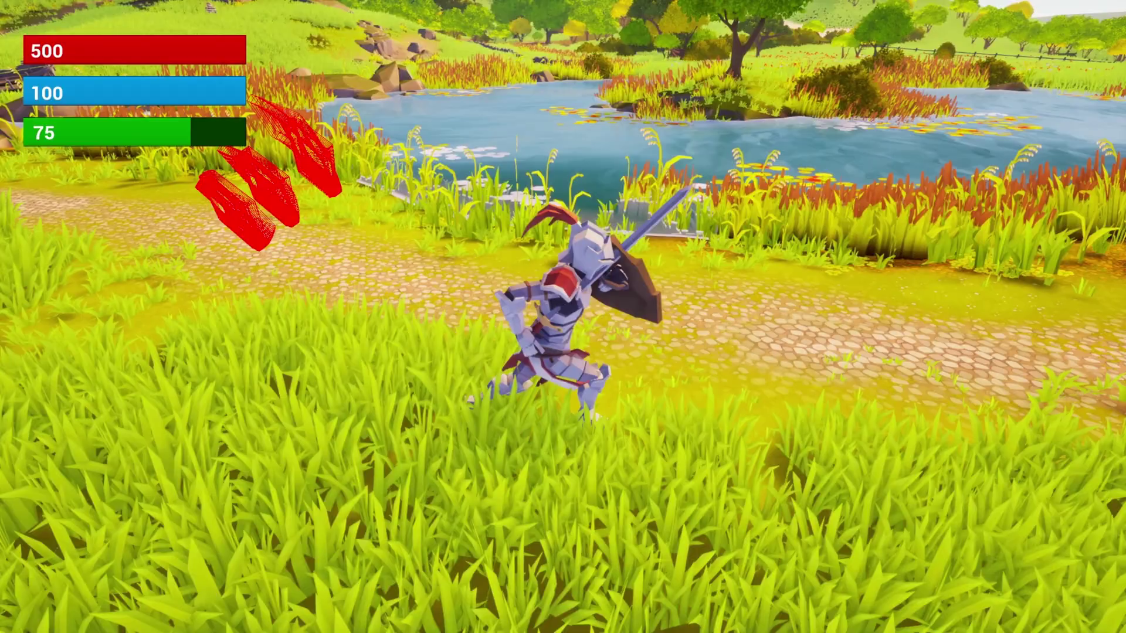
pyautogui.press('Escape')
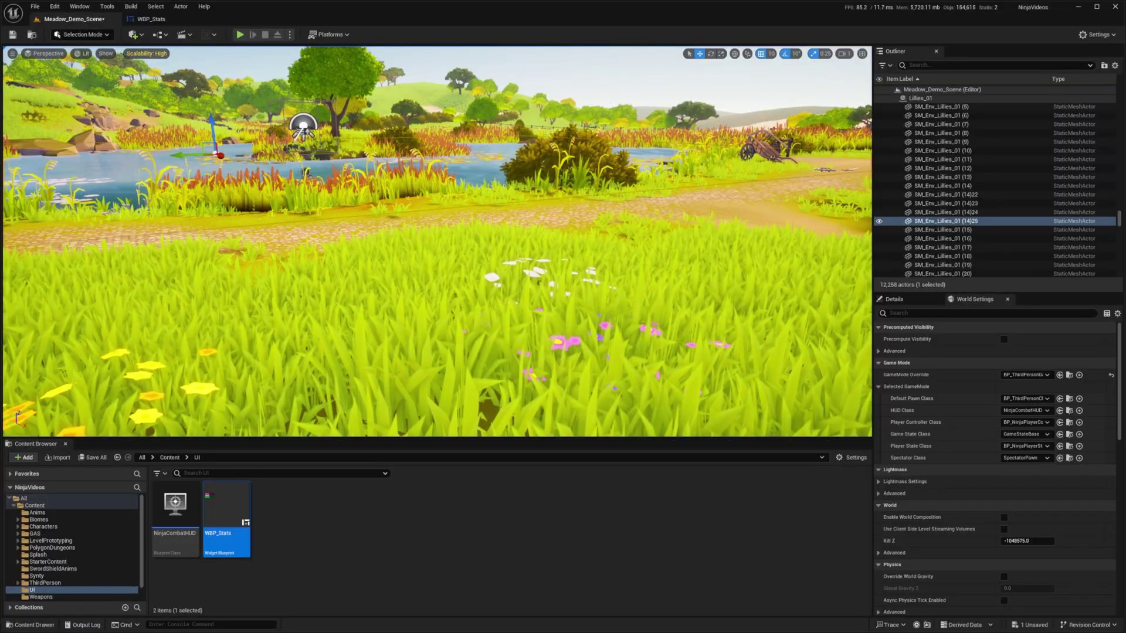
# Step: Add another text block on the darker half of the red bar in WBP_Stats and name it MaxHealthTExt
pyautogui.click(151, 18)
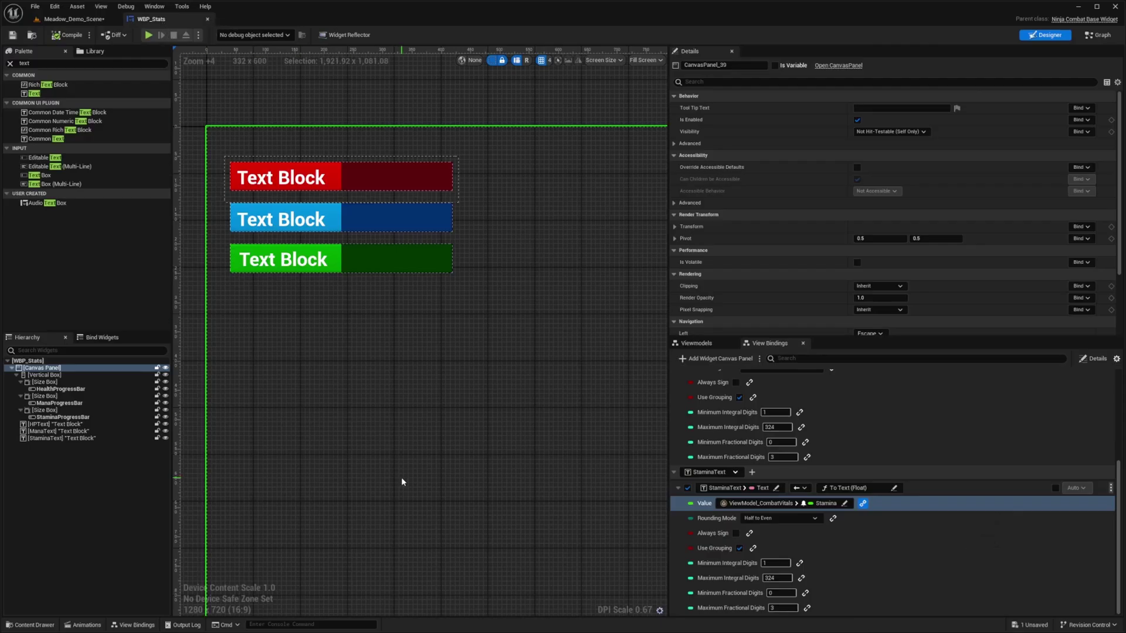
pyautogui.click(59, 423)
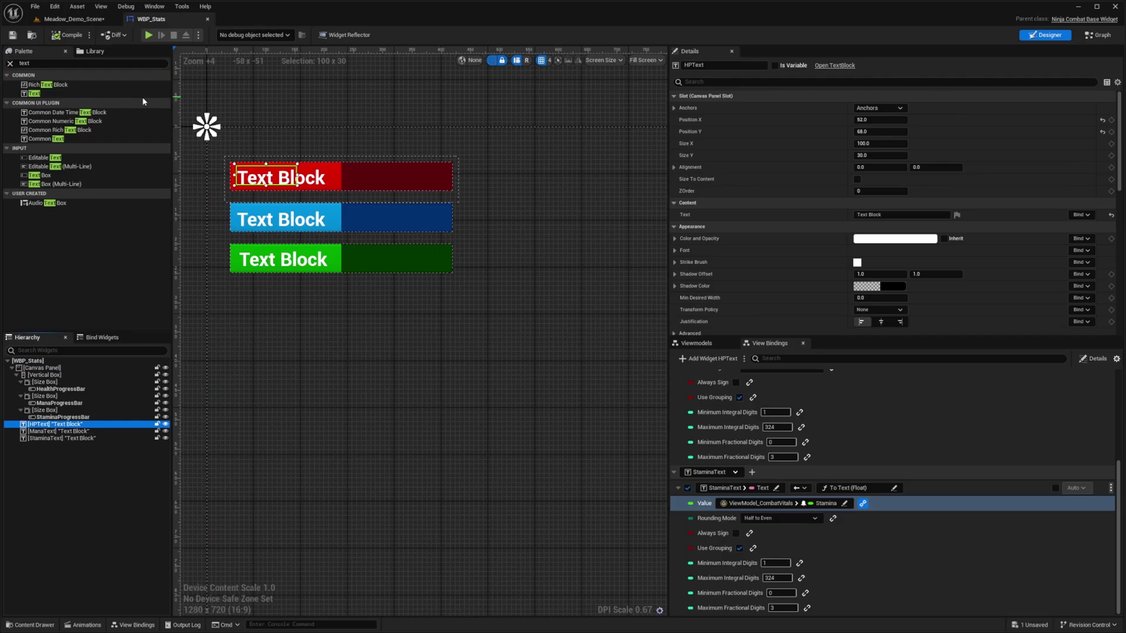
pyautogui.moveTo(34, 93); pyautogui.dragTo(50, 368)
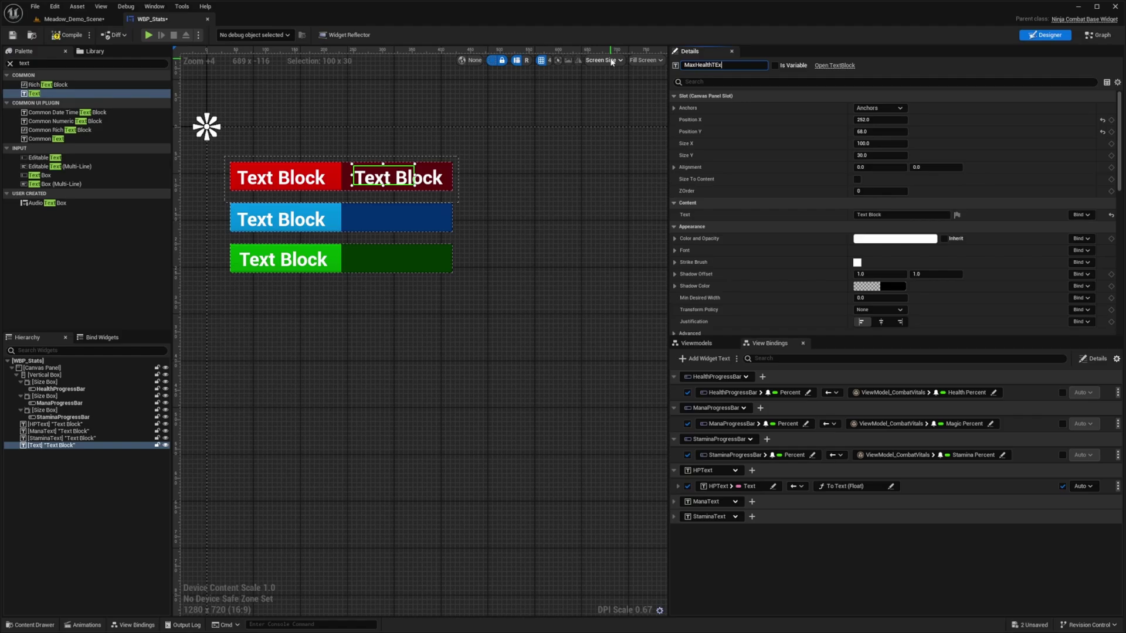
pyautogui.write('t')
pyautogui.press('Return')
# Step: Add a view binding for MaxHealthTExt that targets its Text property
pyautogui.click(707, 359)
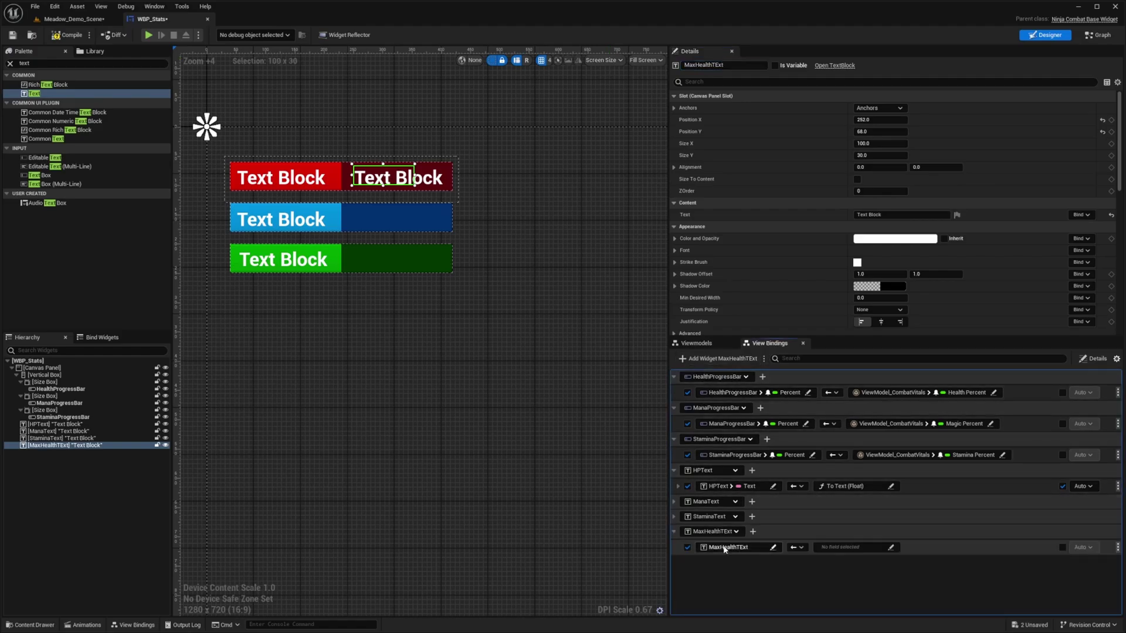
pyautogui.click(775, 548)
pyautogui.scroll(-5, 844, 469)
pyautogui.click(836, 463)
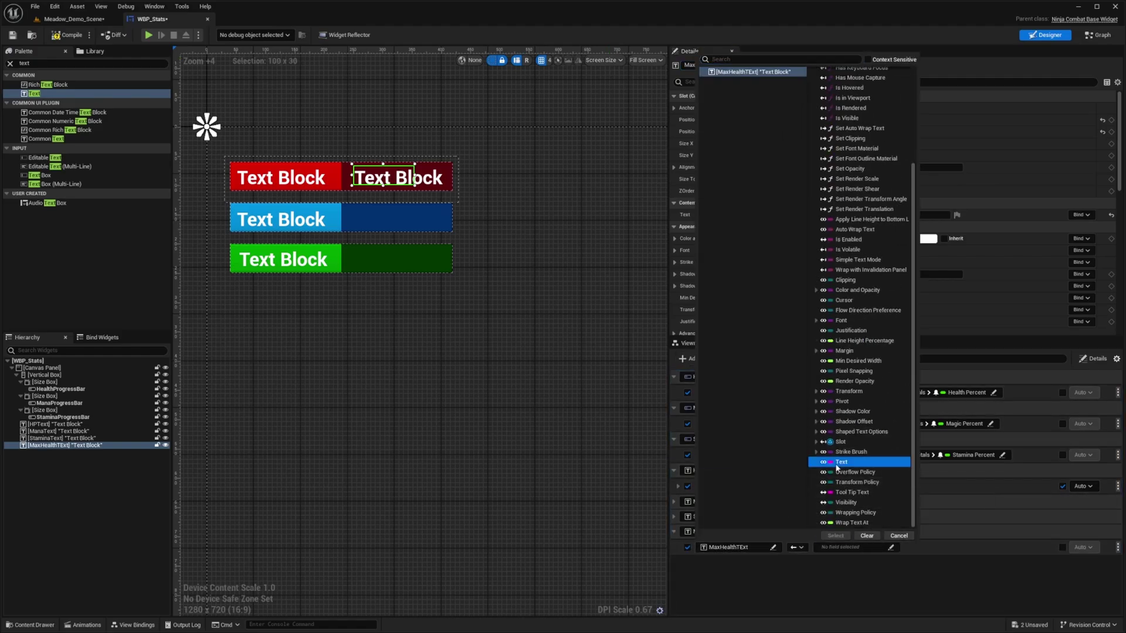
pyautogui.click(835, 536)
# Step: Set the source of the MaxHealthTExt binding to the To Text (Float) conversion function
pyautogui.click(901, 547)
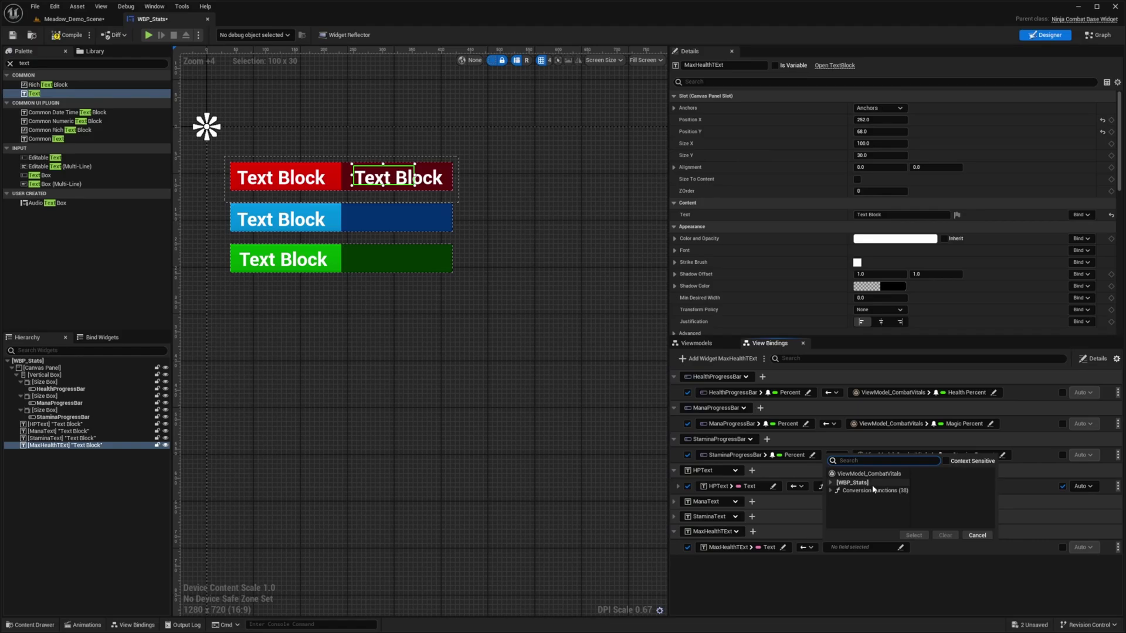
pyautogui.click(868, 487)
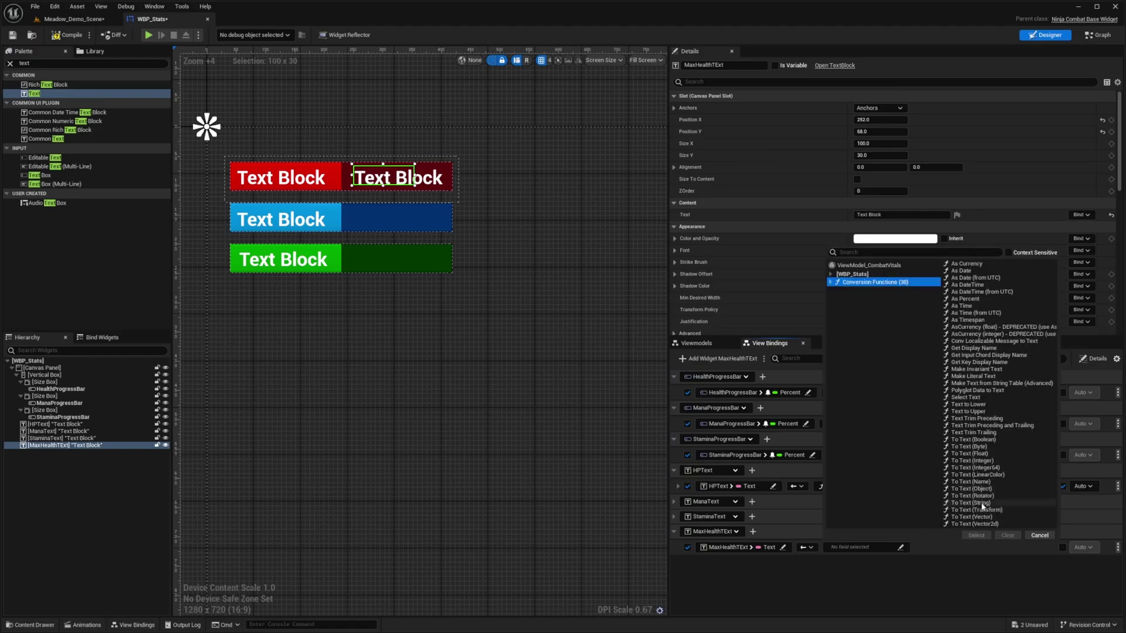
pyautogui.doubleClick(971, 454)
# Step: Link the Value input of the MaxHealthTExt conversion to Max Health Total in ViewModel_CombatVitals and compile the widget
pyautogui.click(740, 563)
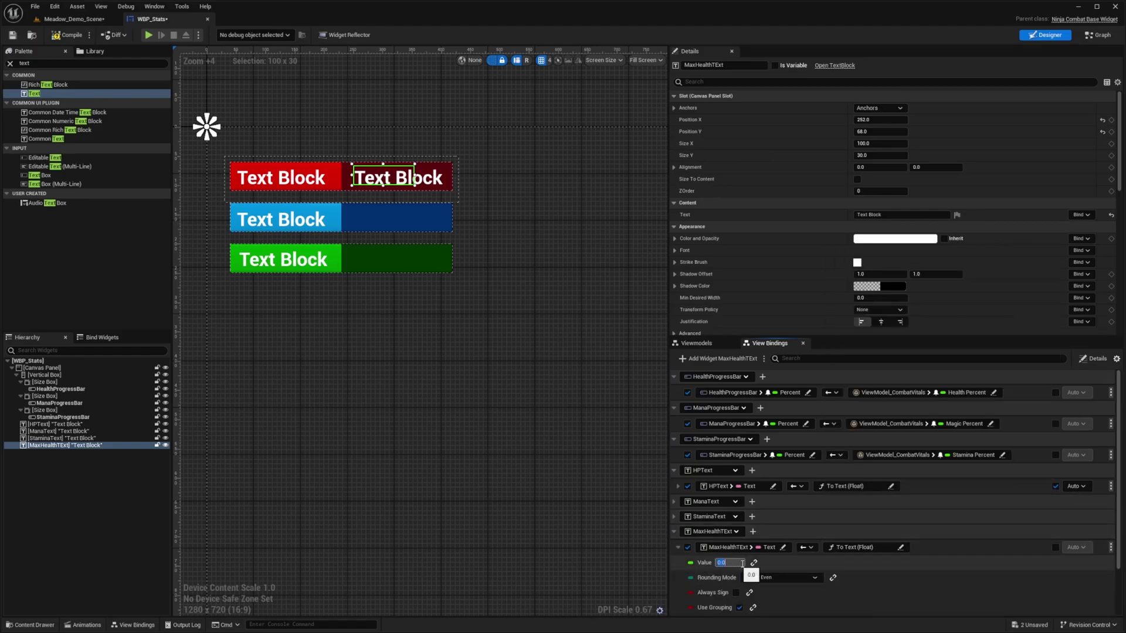
pyautogui.click(739, 563)
pyautogui.click(760, 488)
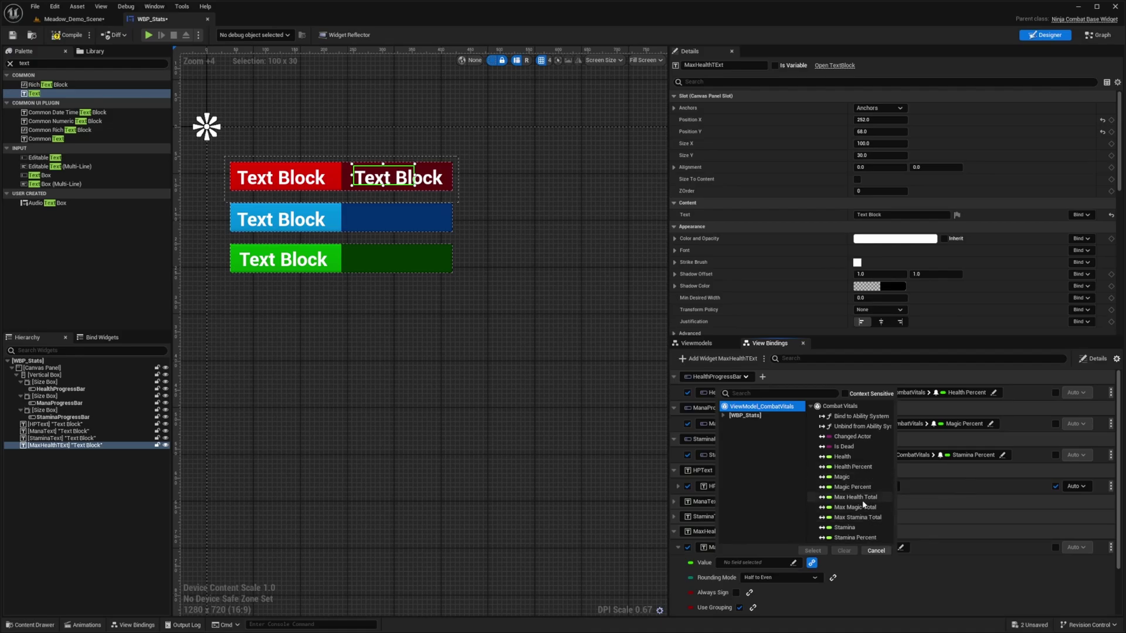
pyautogui.click(855, 497)
pyautogui.click(812, 551)
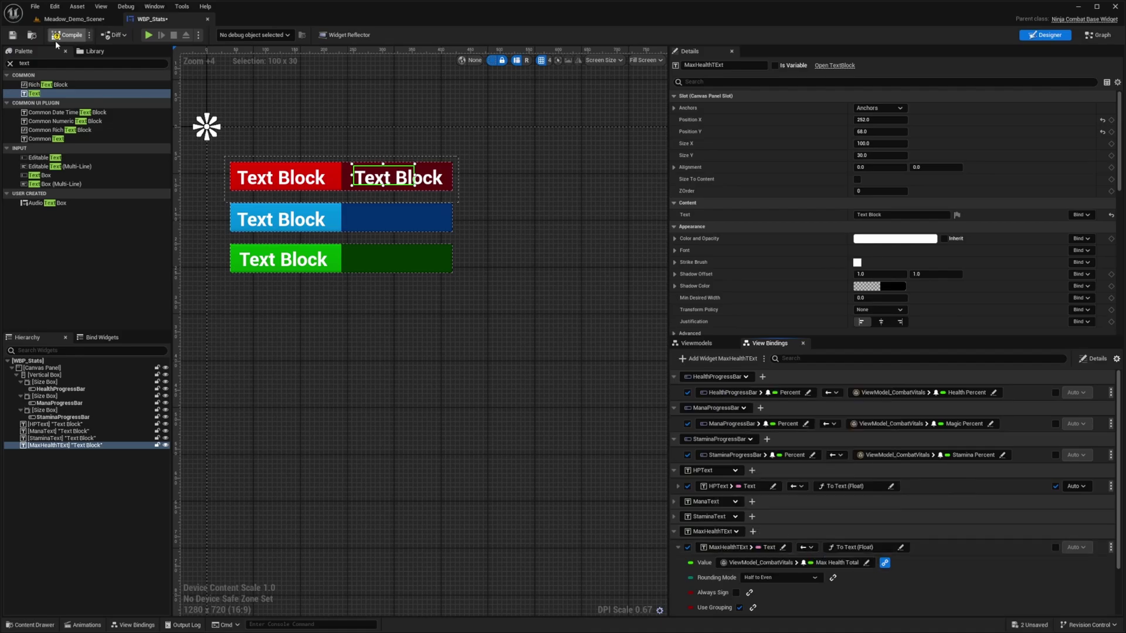
pyautogui.click(67, 36)
# Step: Play the Meadow_Demo_Scene level to check the maximum health text on the red bar, and end the play session
pyautogui.click(71, 19)
pyautogui.moveTo(394, 138); pyautogui.dragTo(417, 141, button='right')
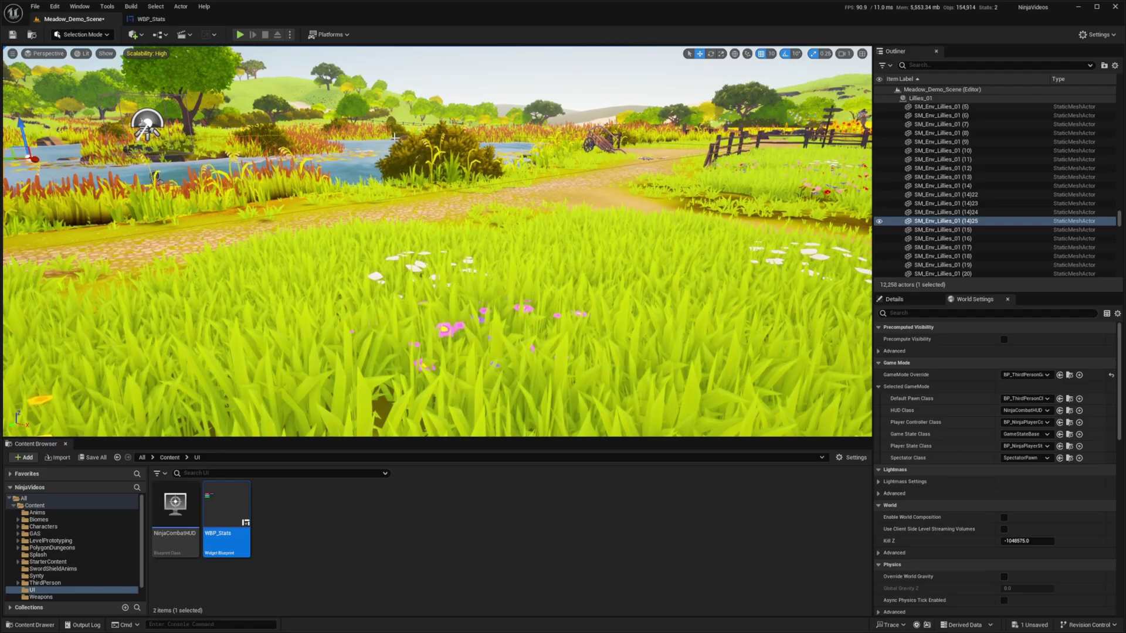
pyautogui.hotkey('alt', 'p')
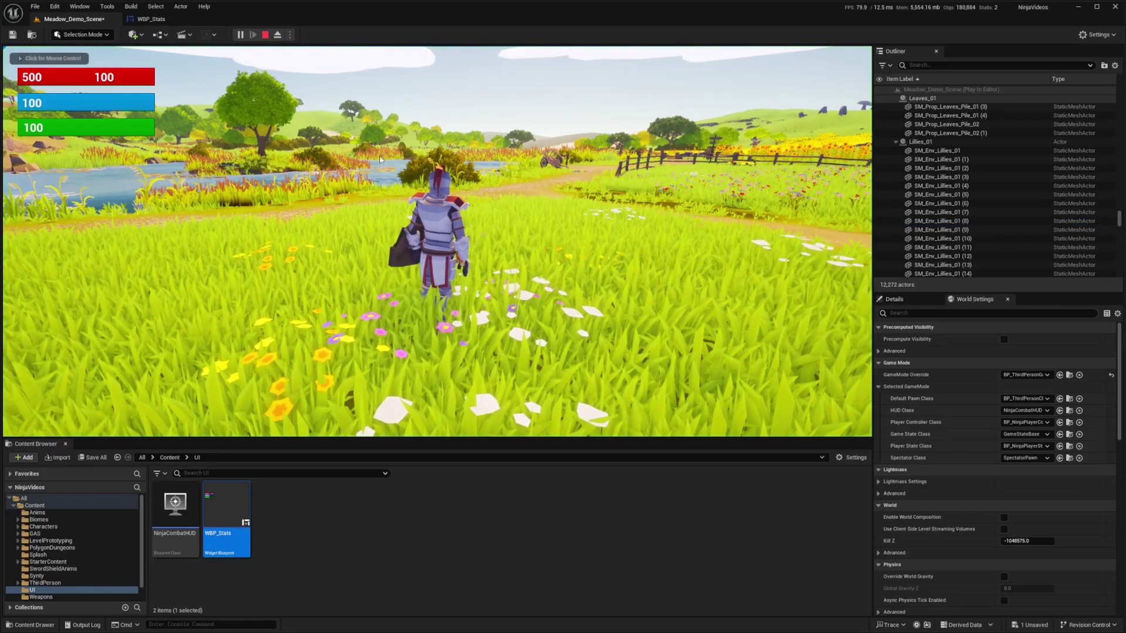
pyautogui.press('s')
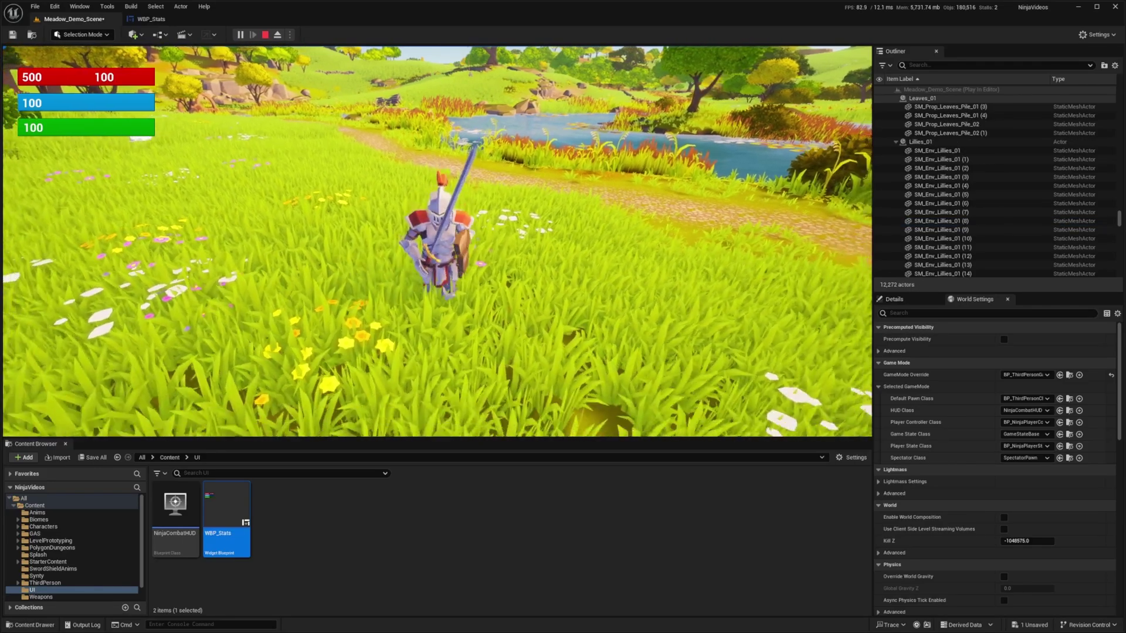
pyautogui.press('a')
pyautogui.press('d')
pyautogui.press('s')
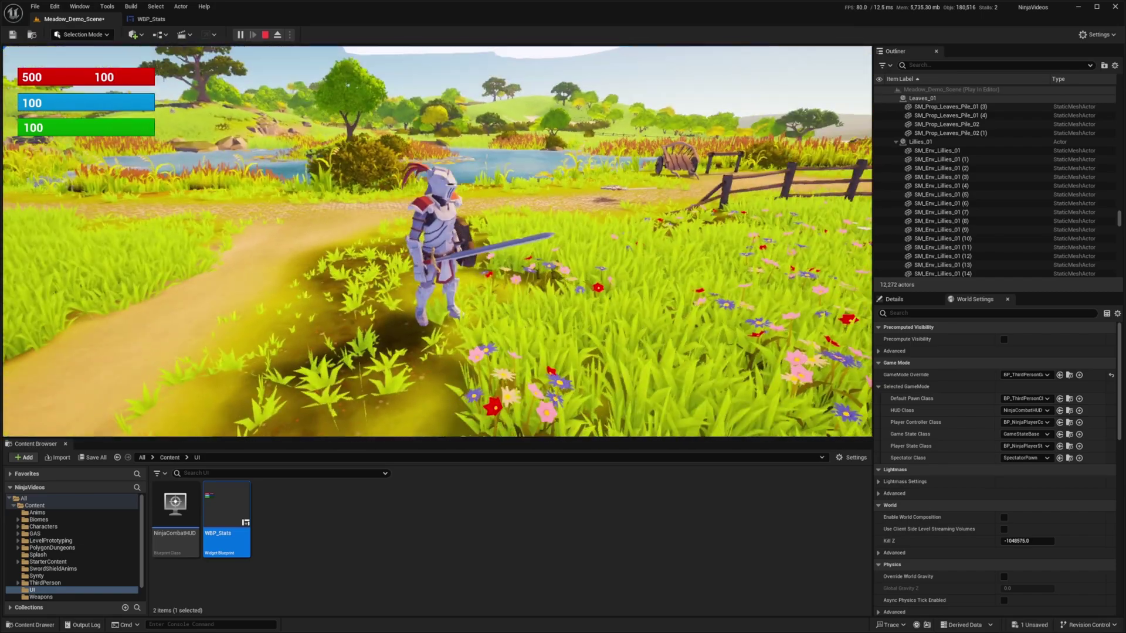
pyautogui.press('Escape')
# Step: Open the DT_Test attribute data table from the GAS content folder
pyautogui.click(34, 505)
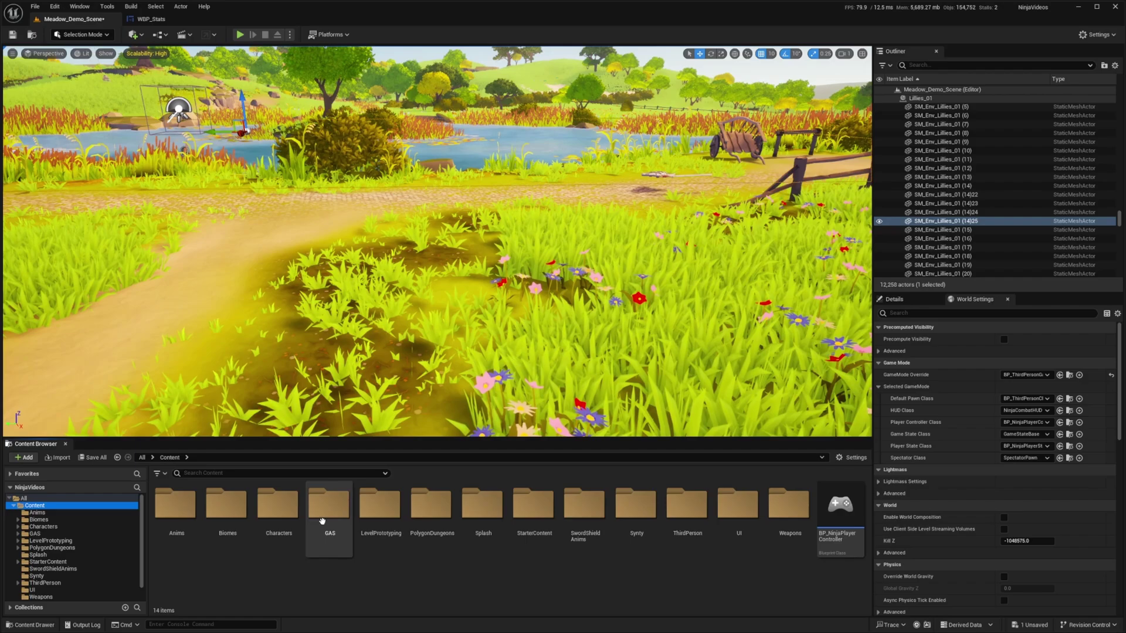
pyautogui.doubleClick(330, 504)
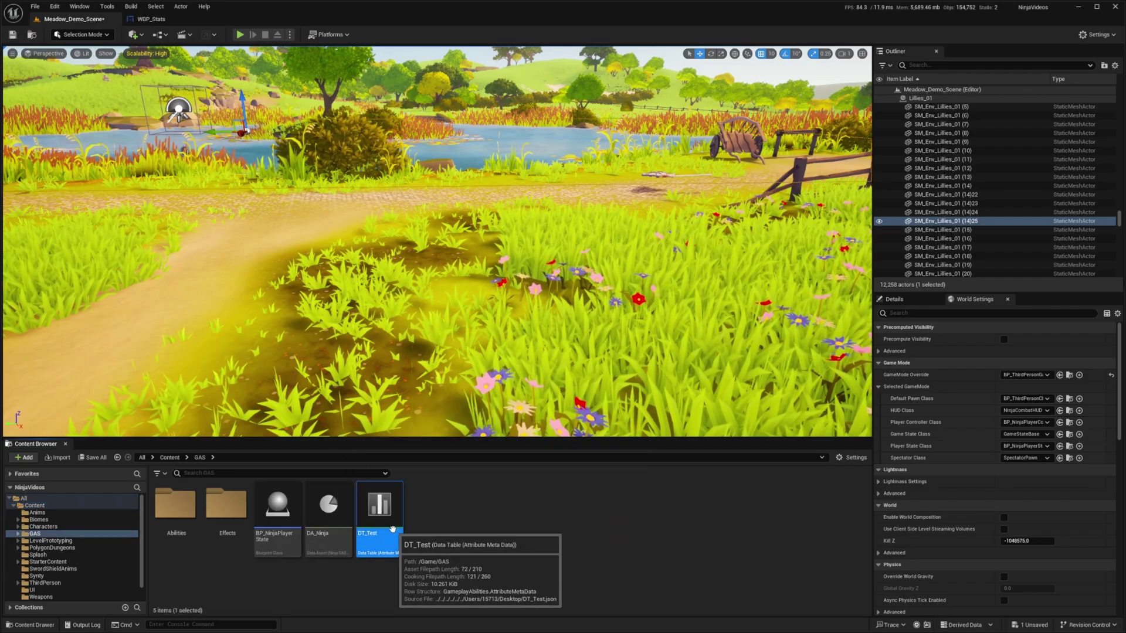
pyautogui.doubleClick(379, 516)
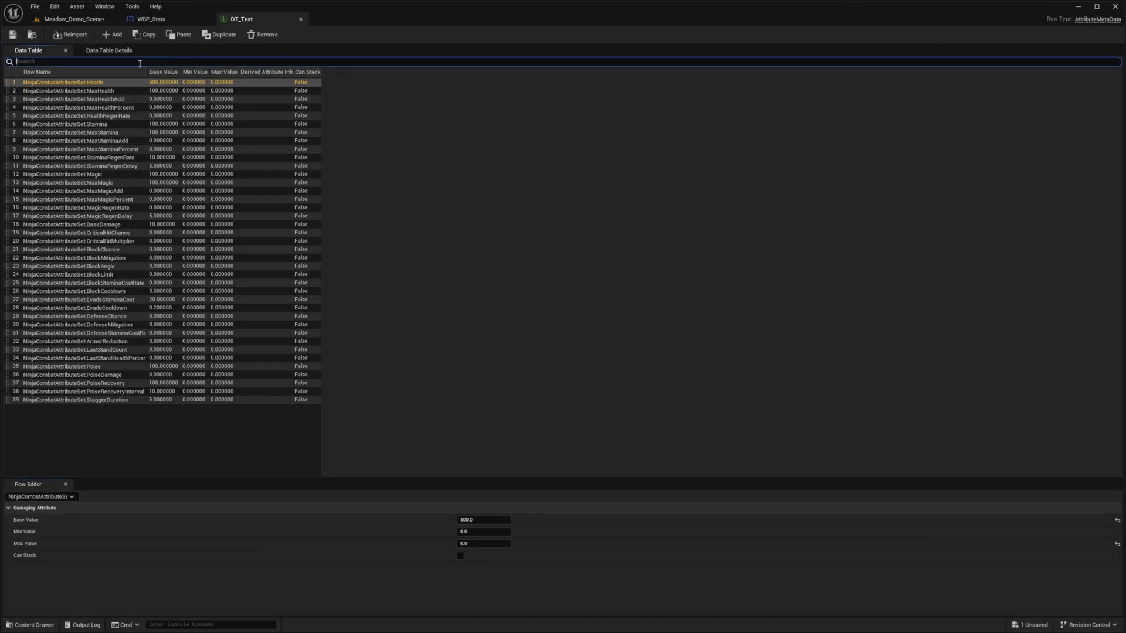
# Step: Set the base value of the NinjaCombatAttributeSet.MaxHealth row in the DT_Test data table to 1000
pyautogui.click(113, 92)
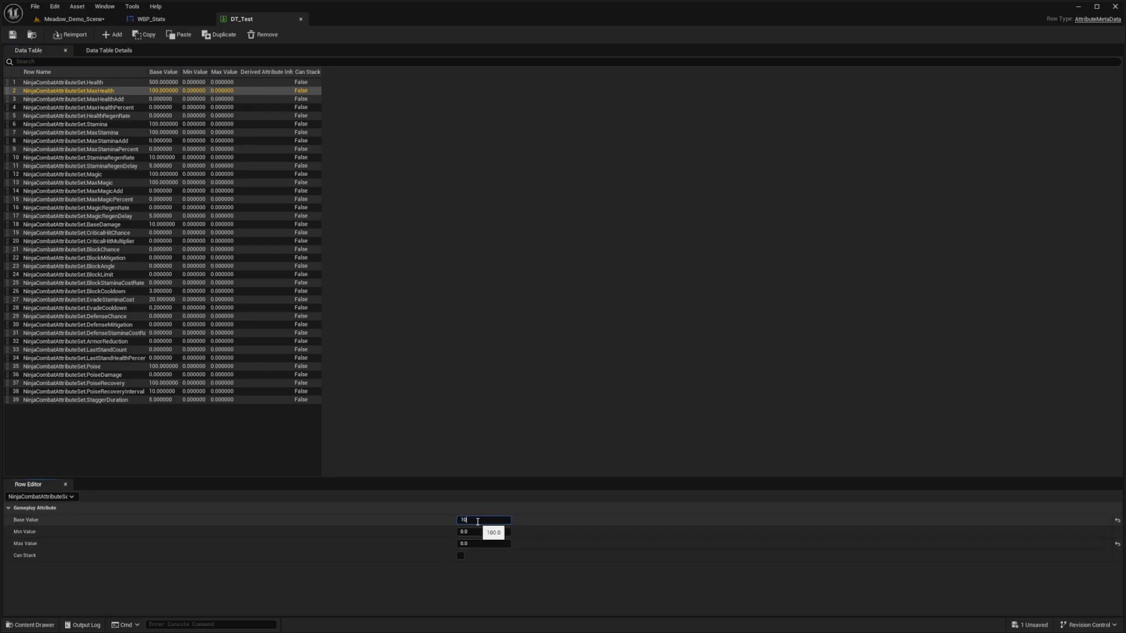
pyautogui.write('0')
pyautogui.press('Return')
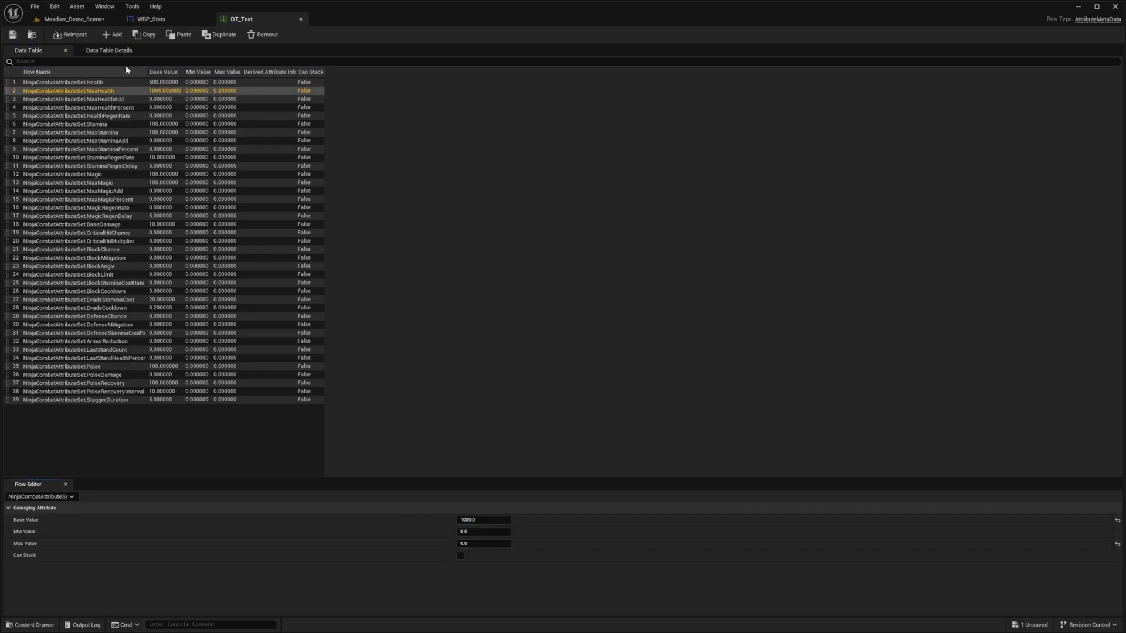
# Step: Save the Meadow_Demo_Scene level and play it, moving the character around to check the current and maximum health text on the red bar
pyautogui.click(87, 20)
pyautogui.hotkey('ctrl', 's')
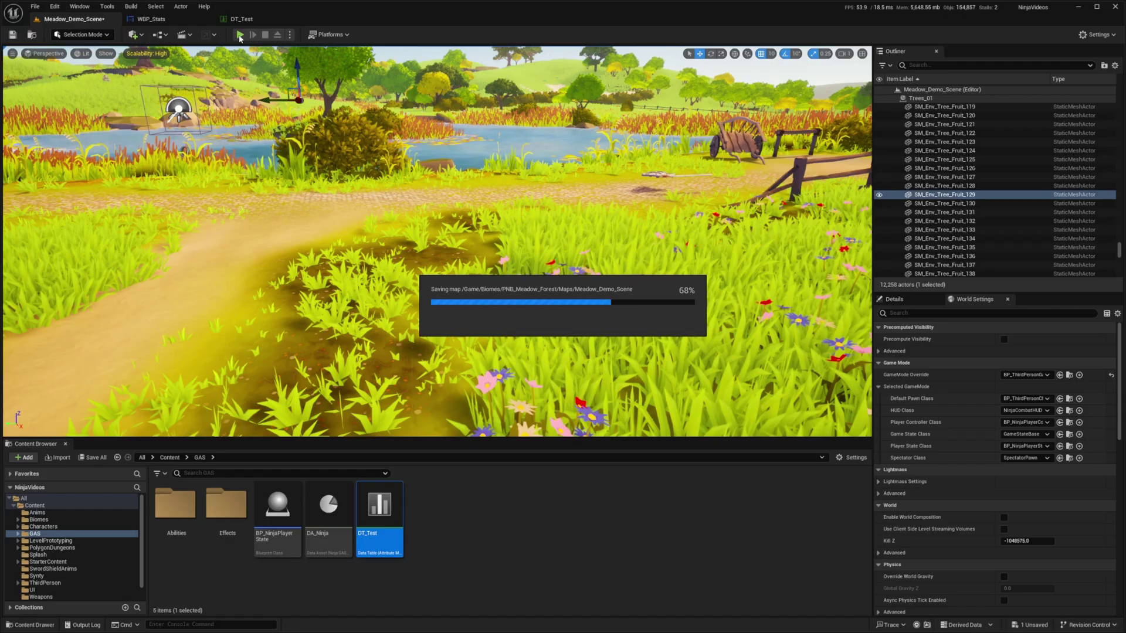
pyautogui.click(239, 35)
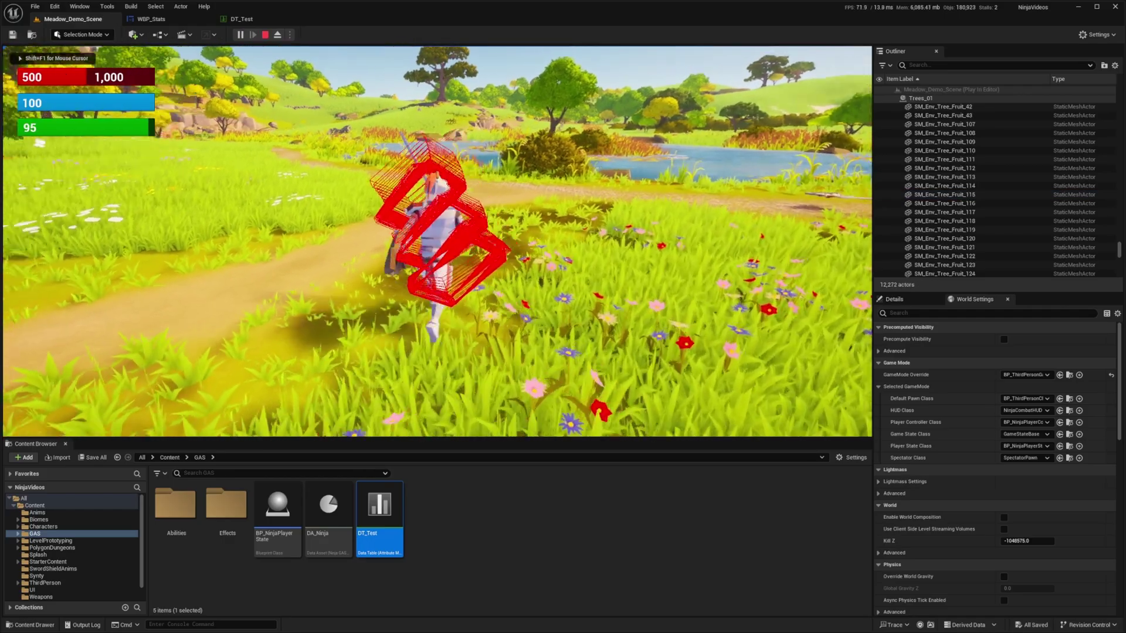
pyautogui.press('w')
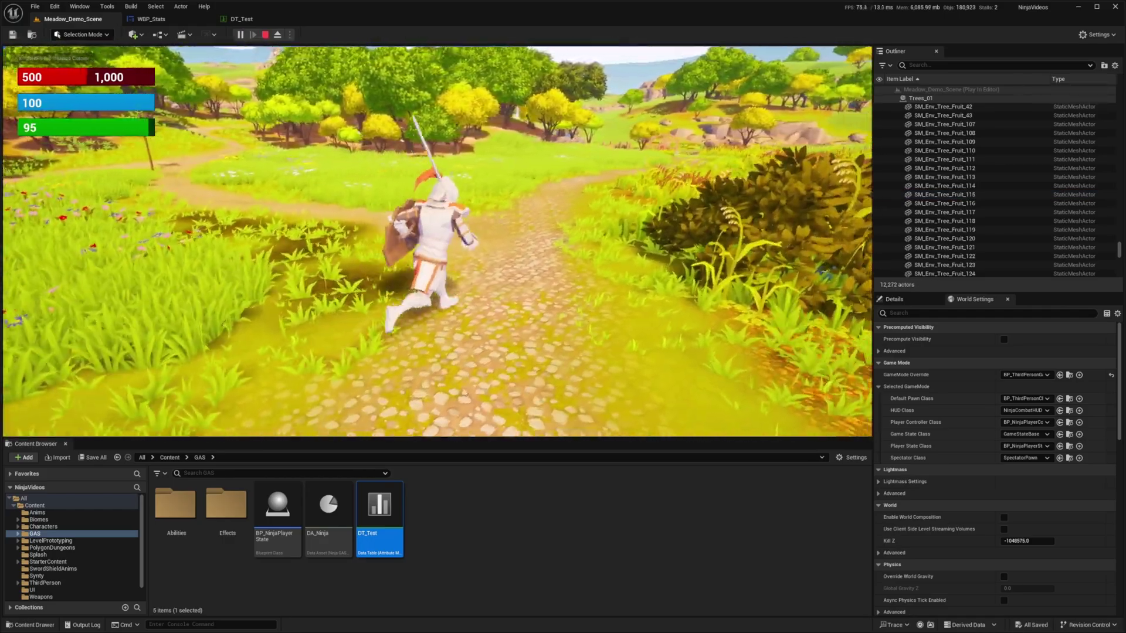
pyautogui.press('a')
pyautogui.press('s')
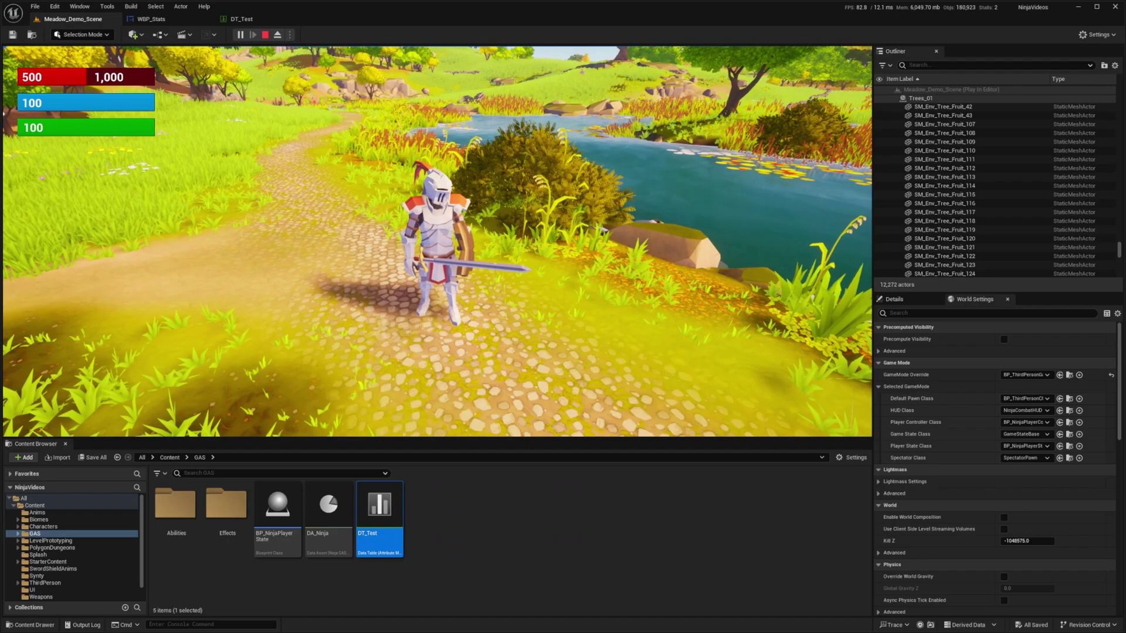